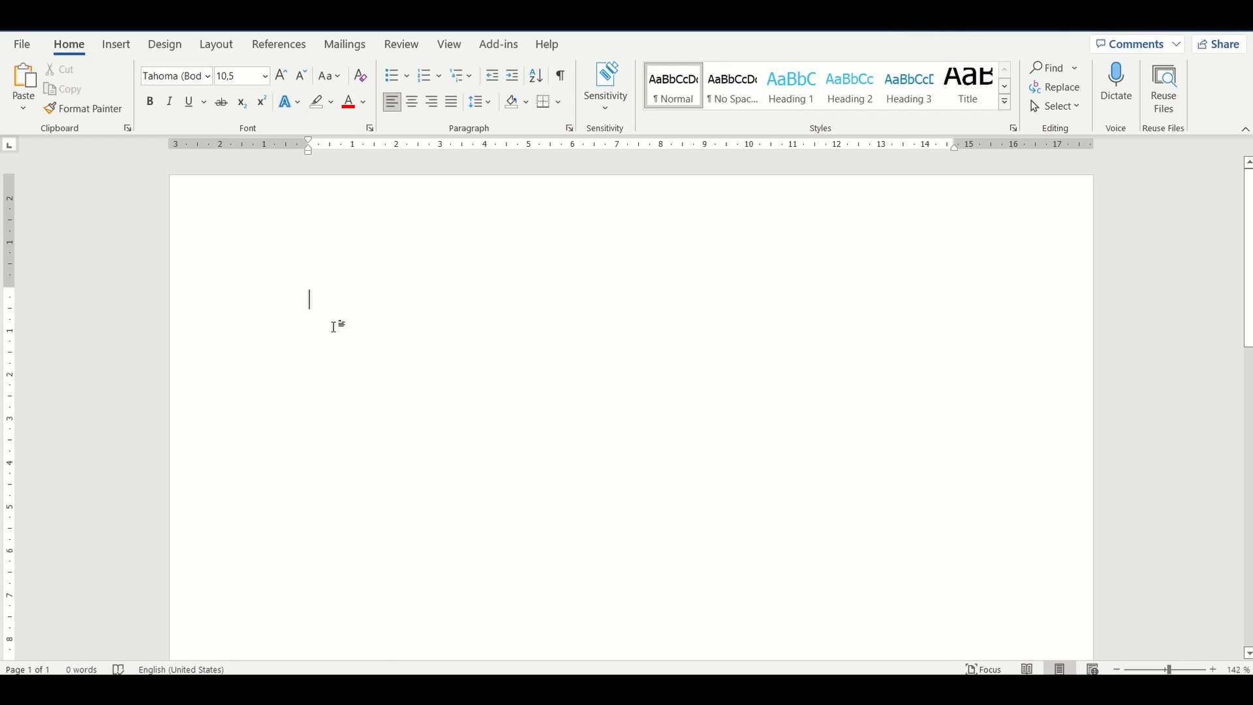
# Step: Add the heading "Introduction" in Heading 1 style at the start of the blank document
pyautogui.hotkey('ctrl', 'alt', '1')
pyautogui.write('Introduction')
pyautogui.press('Return')
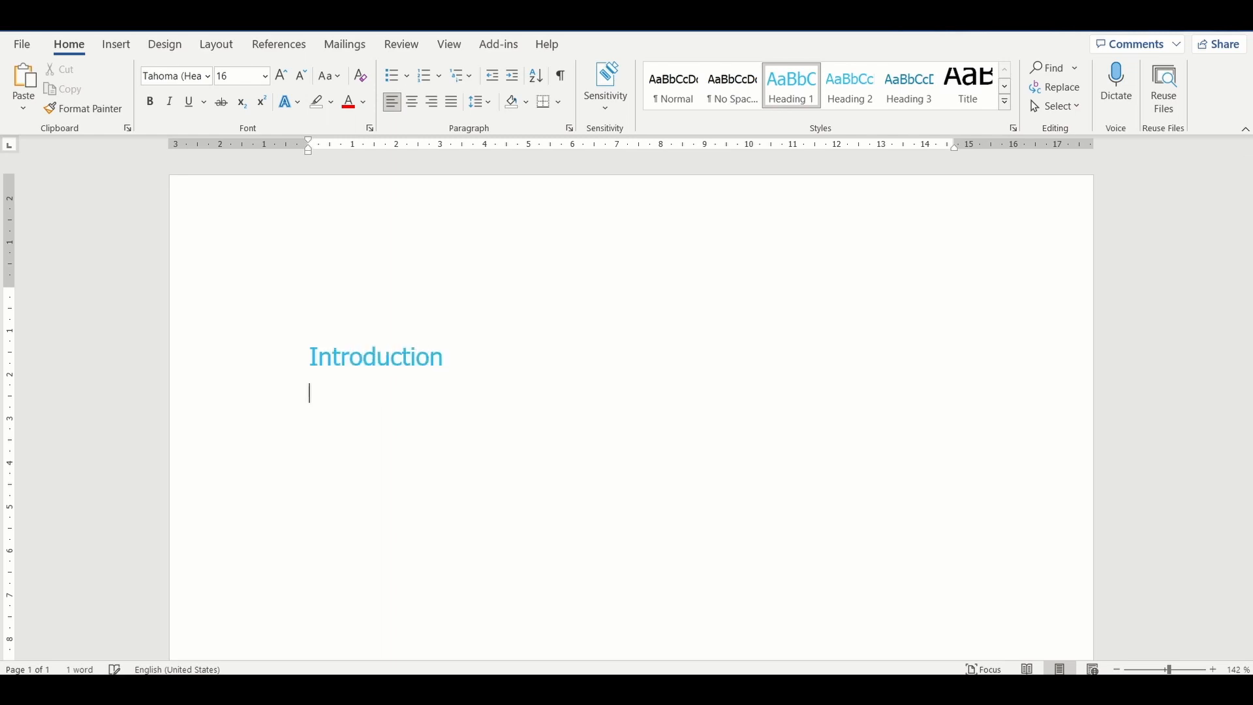
pyautogui.write('S')
pyautogui.press('BackSpace')
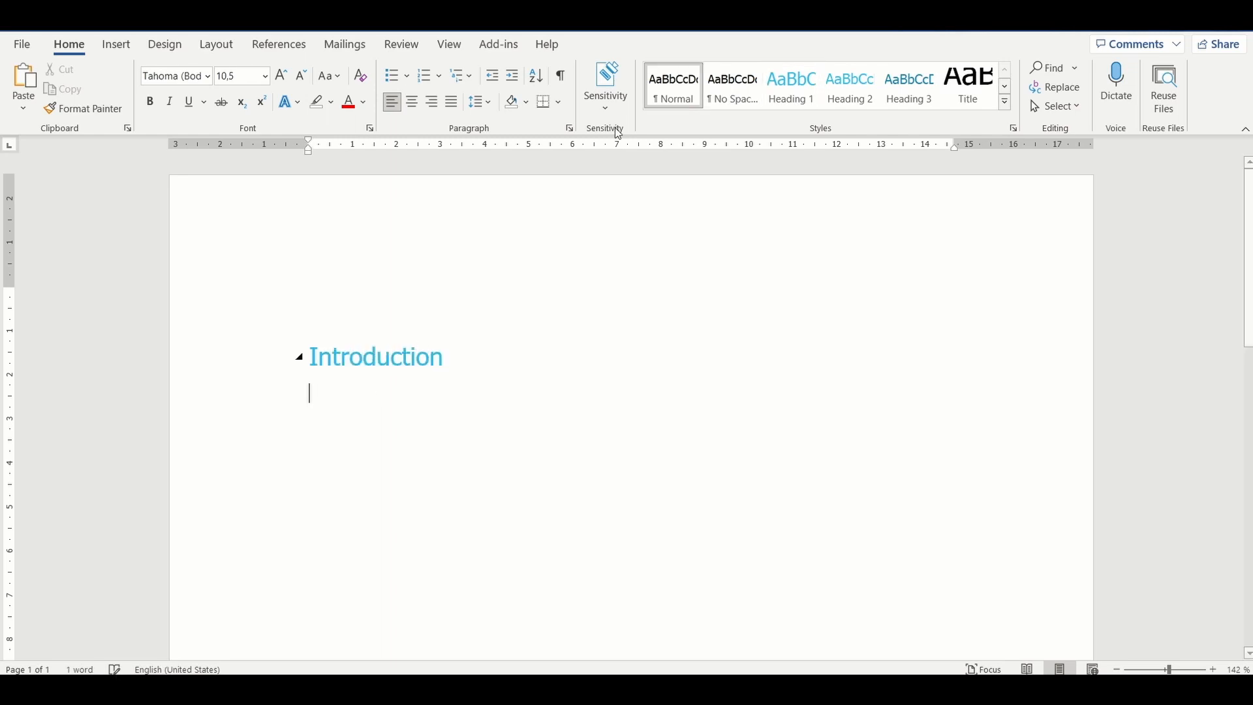
# Step: Add the Heading 2 subheadings "Scope" and "Purpose" below Introduction
pyautogui.click(836, 88)
pyautogui.write('Scope')
pyautogui.press('Return')
pyautogui.click(850, 85)
pyautogui.write('Purpose')
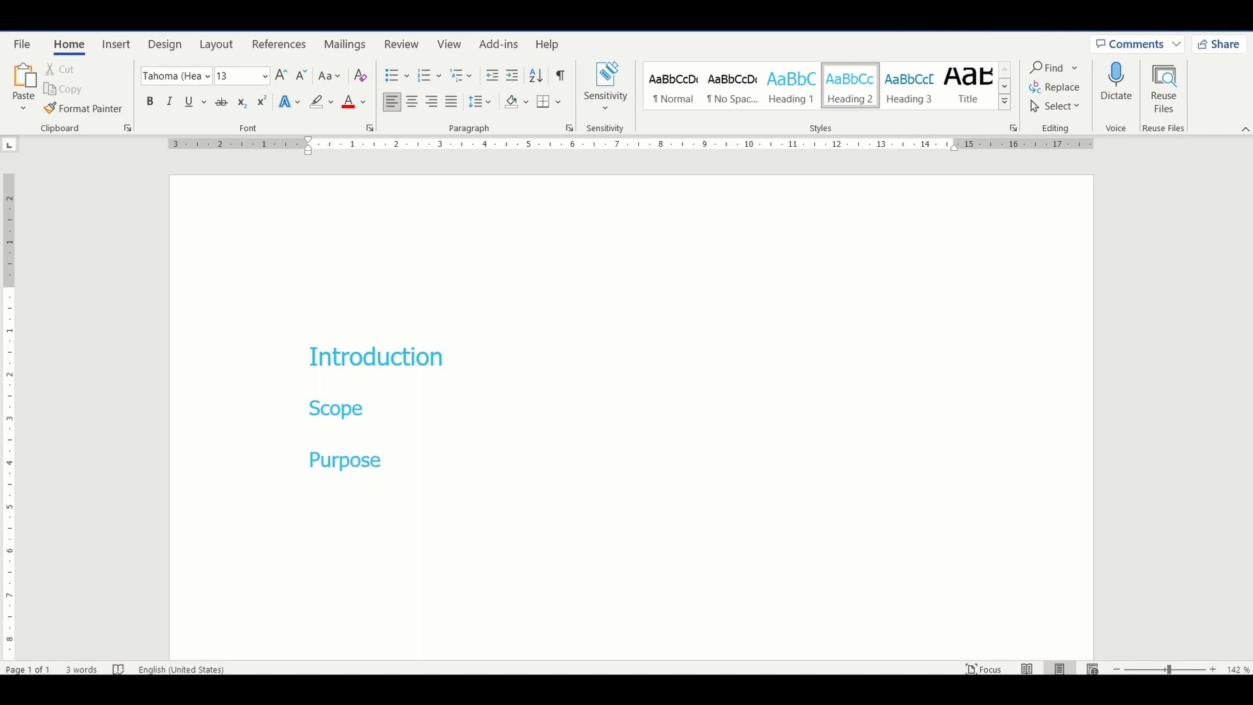
pyautogui.press('Return')
# Step: Add the heading "Chapter 1" in Heading 1 style below Purpose
pyautogui.click(791, 85)
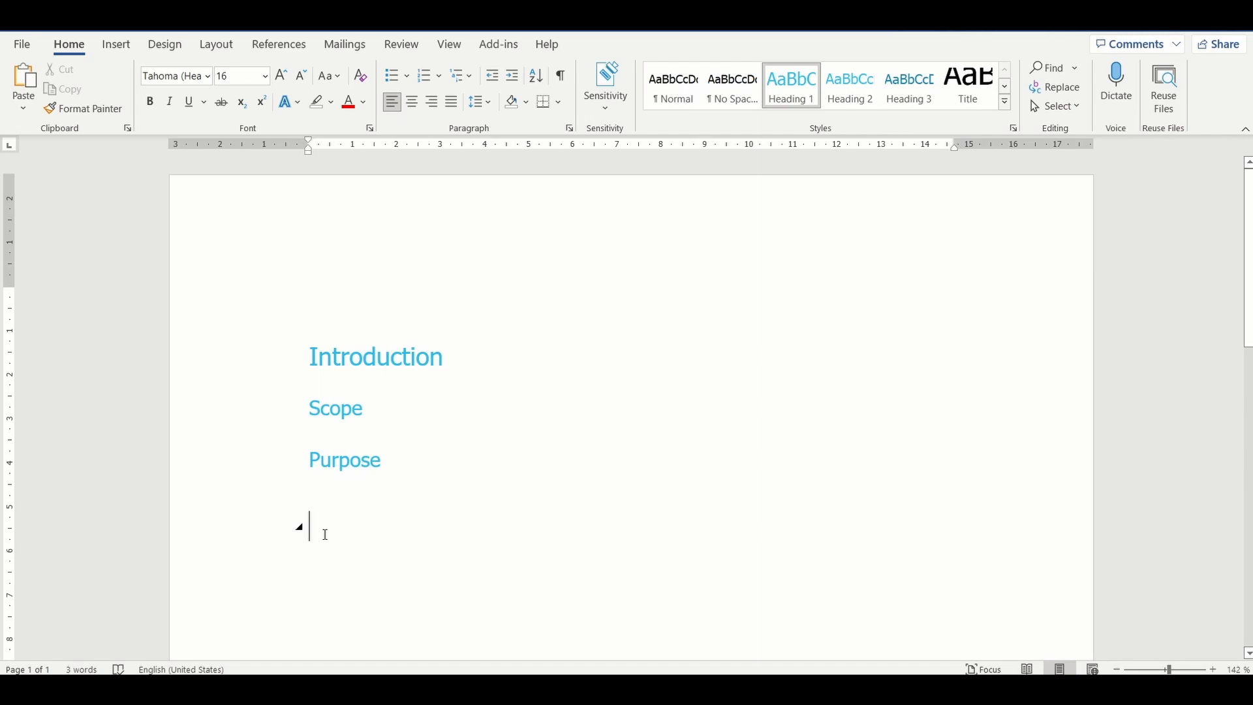
pyautogui.write('Chapter 1')
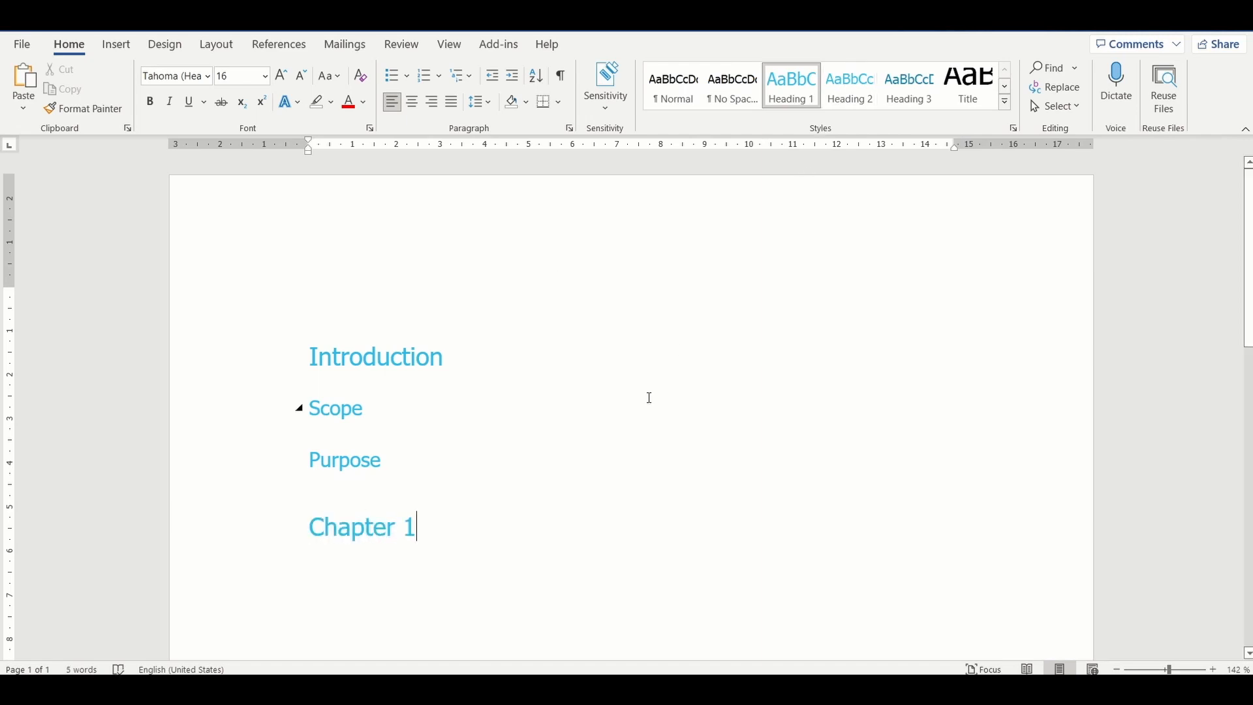
pyautogui.scroll(-1, 649, 397)
pyautogui.press('Return')
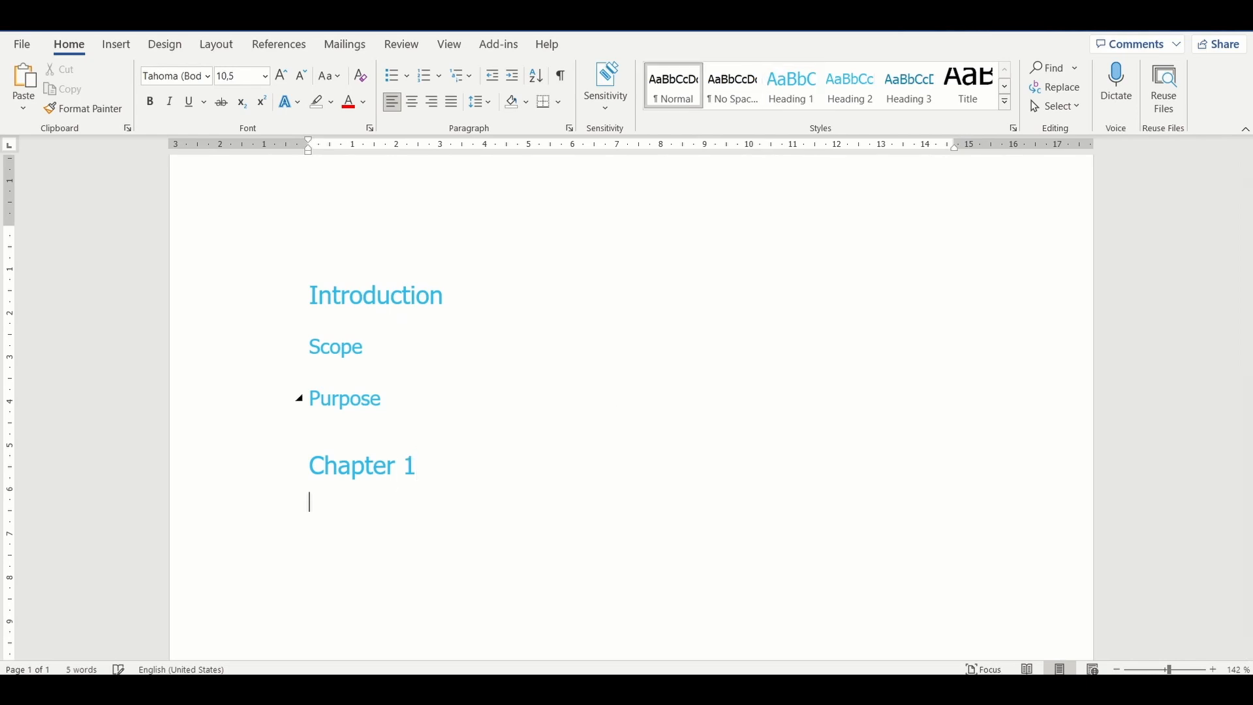
# Step: Add the subheading "Sub Chapter 1" in Heading 2 style under Chapter 1
pyautogui.click(851, 85)
pyautogui.write('Sub')
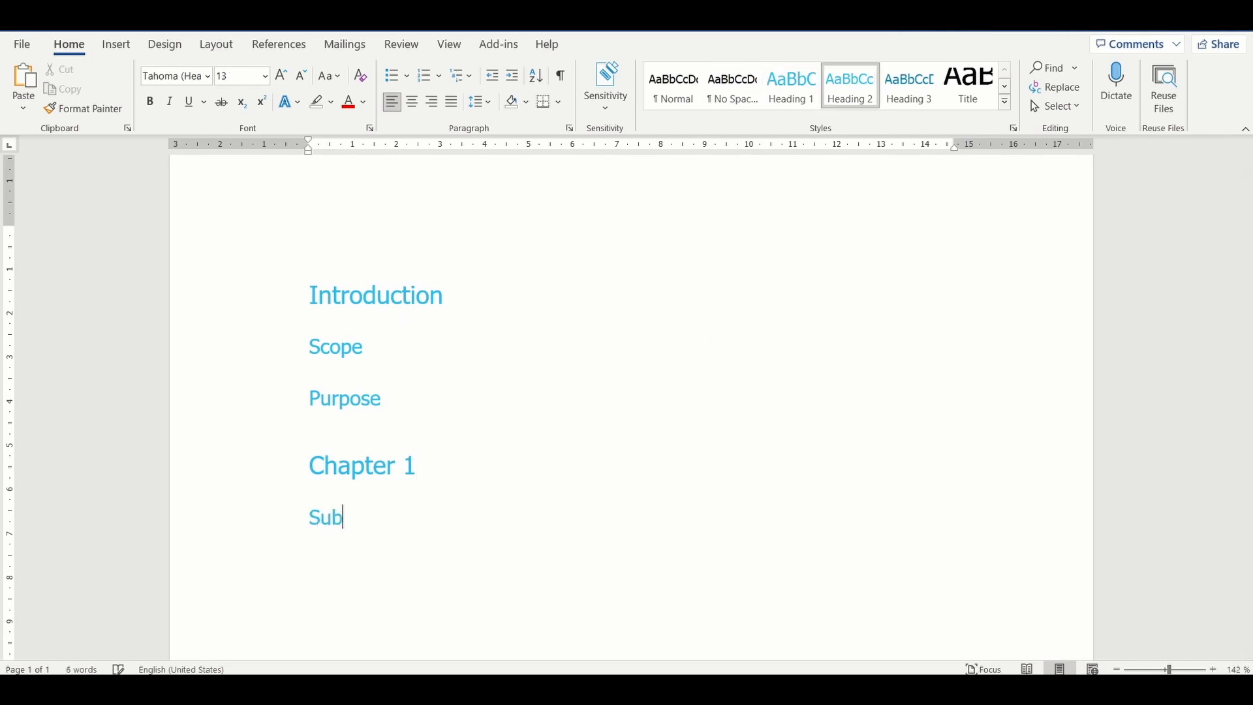
pyautogui.write(' Chapter1')
pyautogui.press('End')
pyautogui.press('Return')
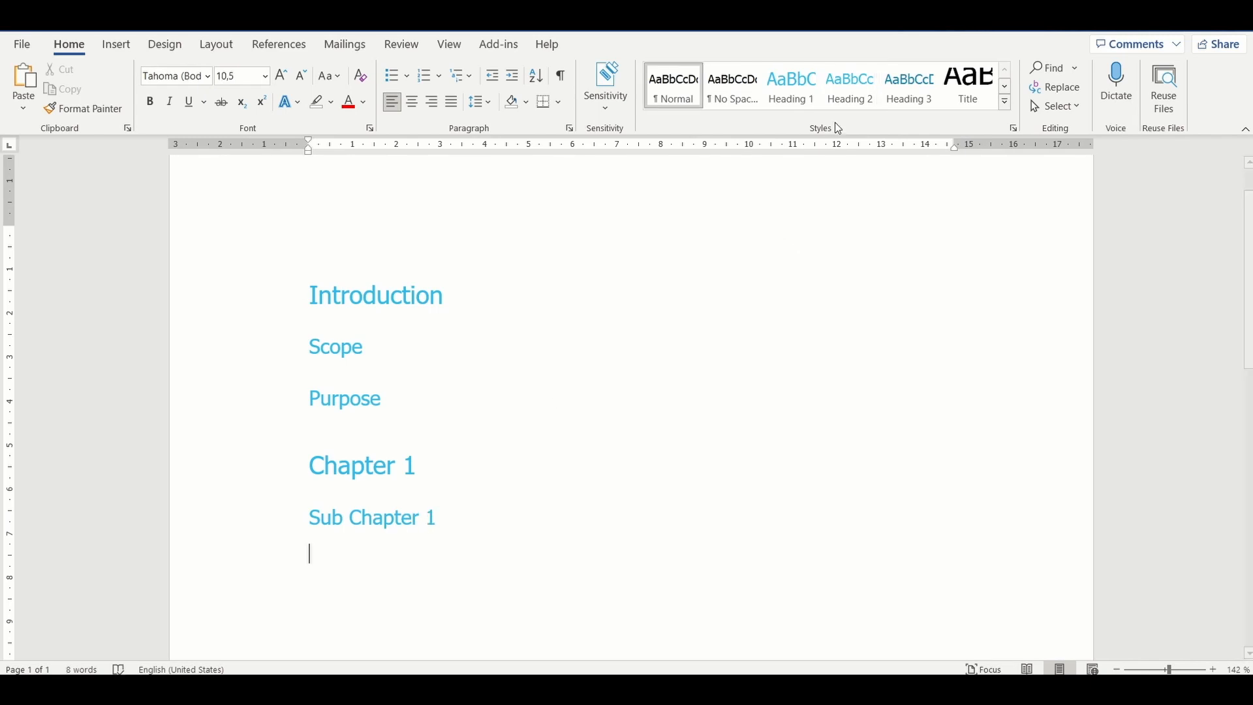
# Step: Add the heading "Sub Section 1" in Heading 3 style under Sub Chapter 1
pyautogui.click(907, 93)
pyautogui.write('Su')
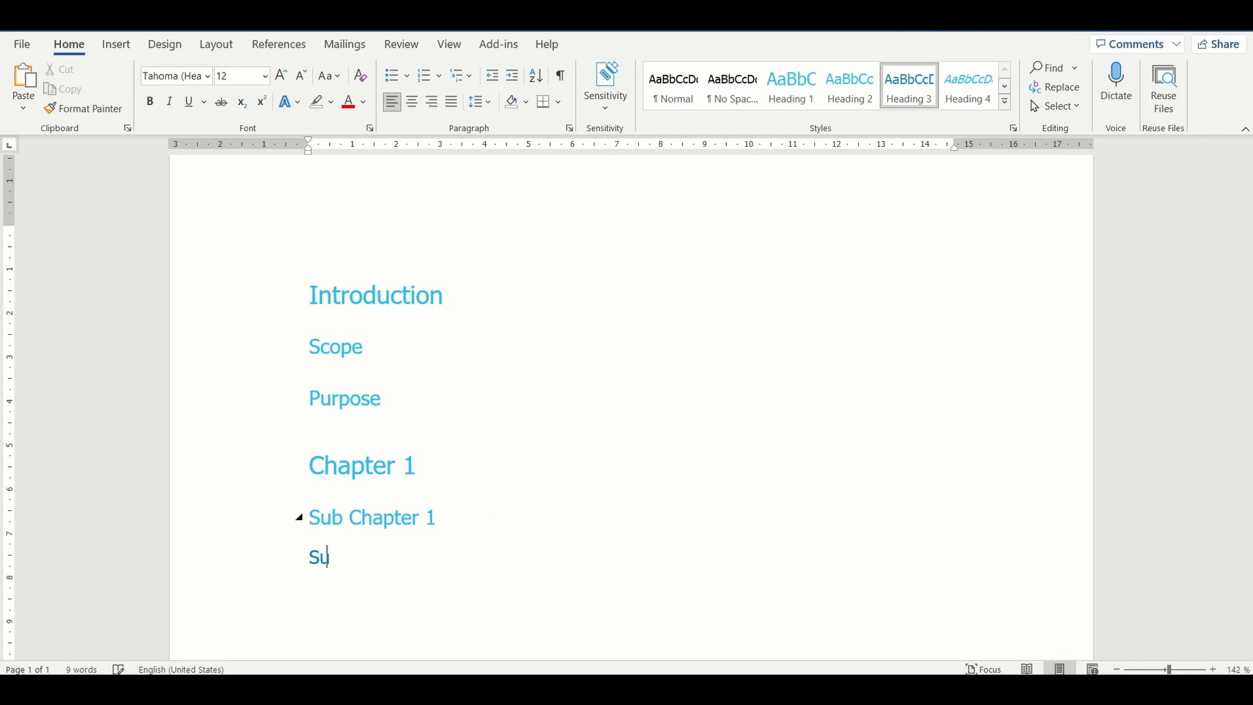
pyautogui.write('b Section 1')
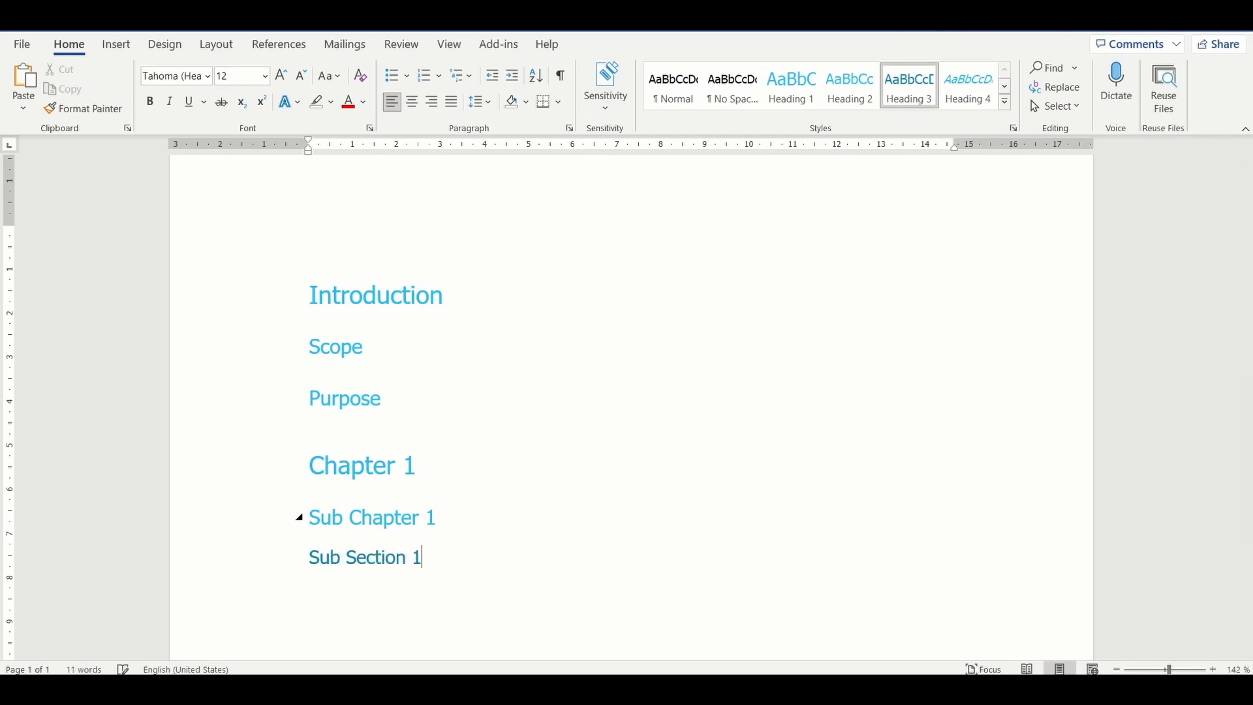
pyautogui.press('Return')
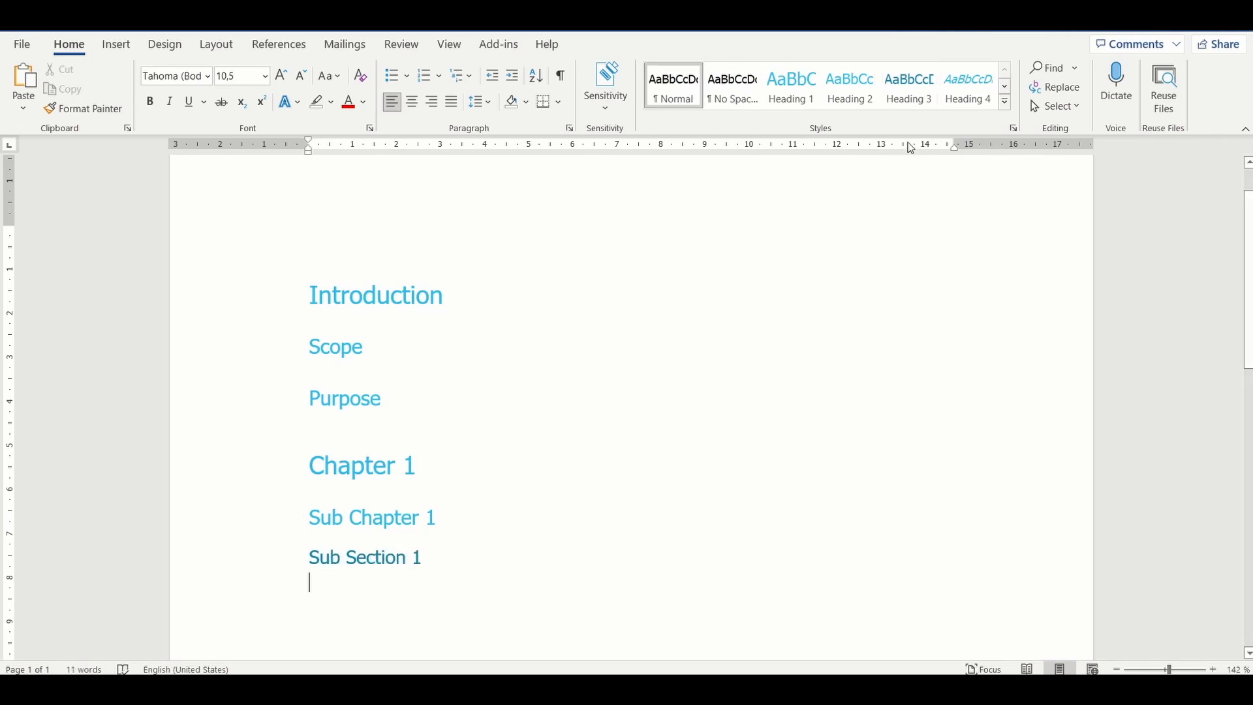
# Step: Add the heading "Sub sub section 1" in Heading 4 style under Sub Section 1
pyautogui.click(956, 88)
pyautogui.write('Sub')
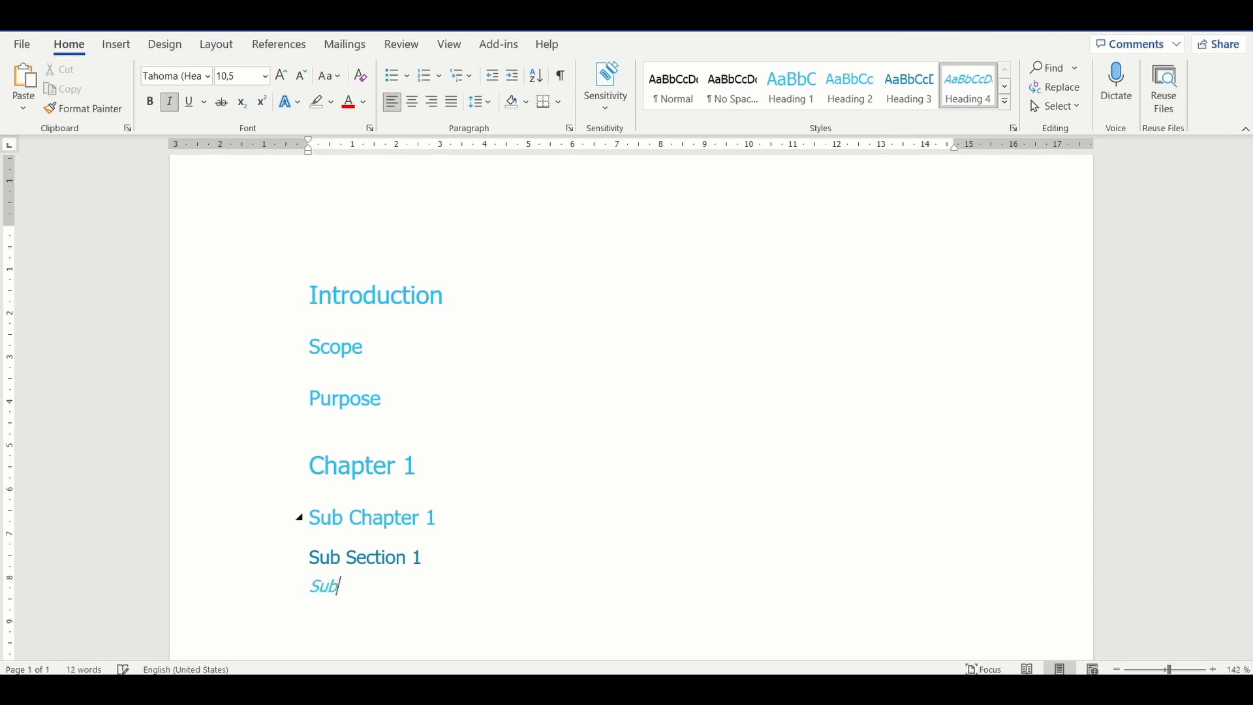
pyautogui.write(' sub section 1')
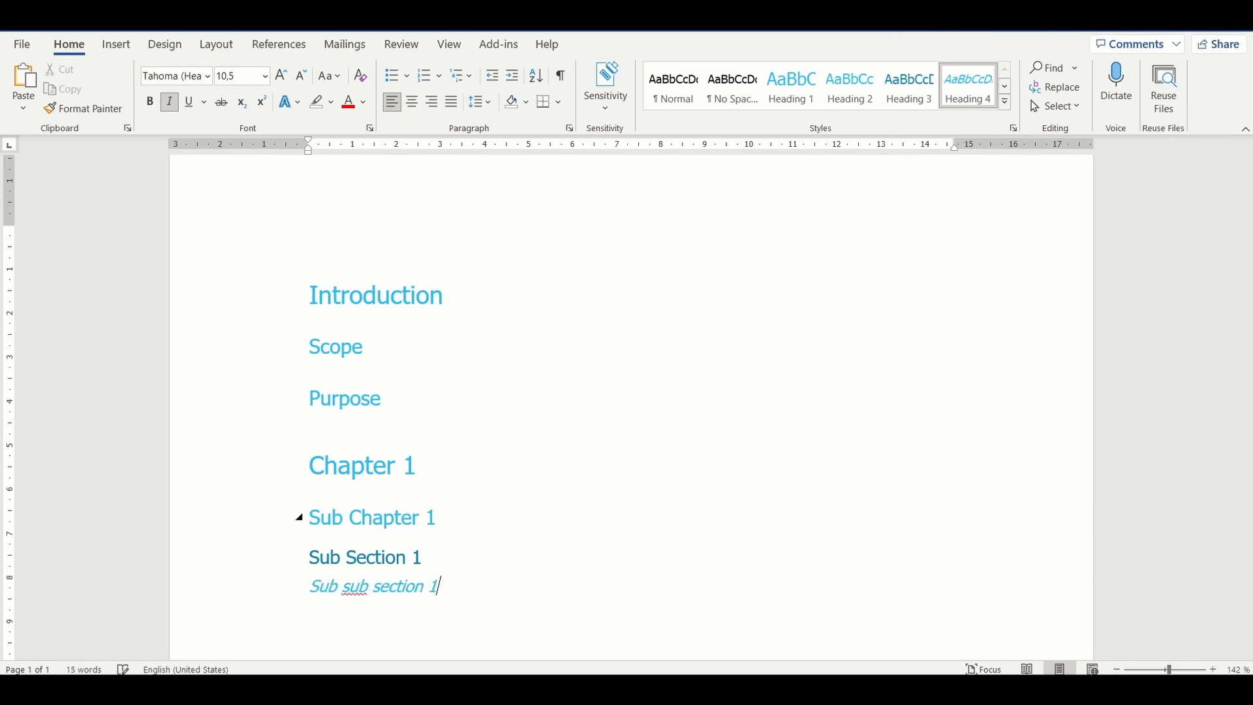
pyautogui.press('Return')
# Step: Add the closing heading "Conclusion" in Heading 1 style at the end of the document
pyautogui.hotkey('ctrl', 'alt', '1')
pyautogui.write('Con')
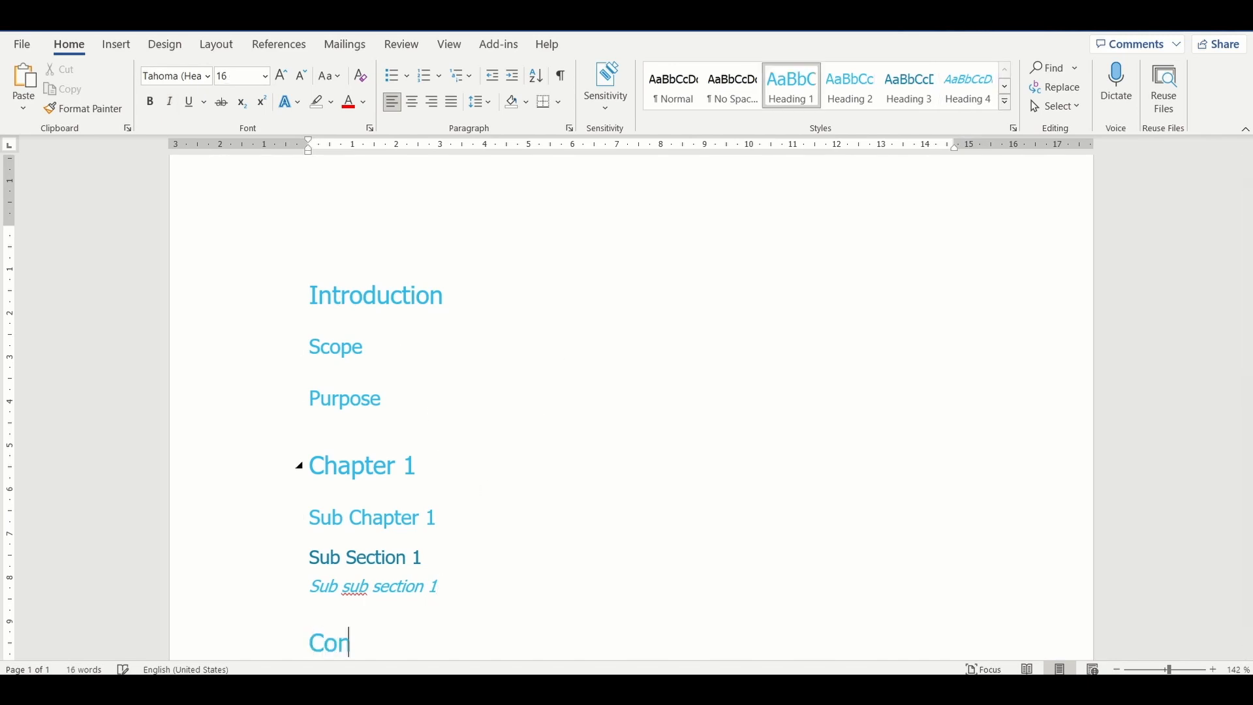
pyautogui.write('clusioj')
pyautogui.press('BackSpace')
pyautogui.write('n')
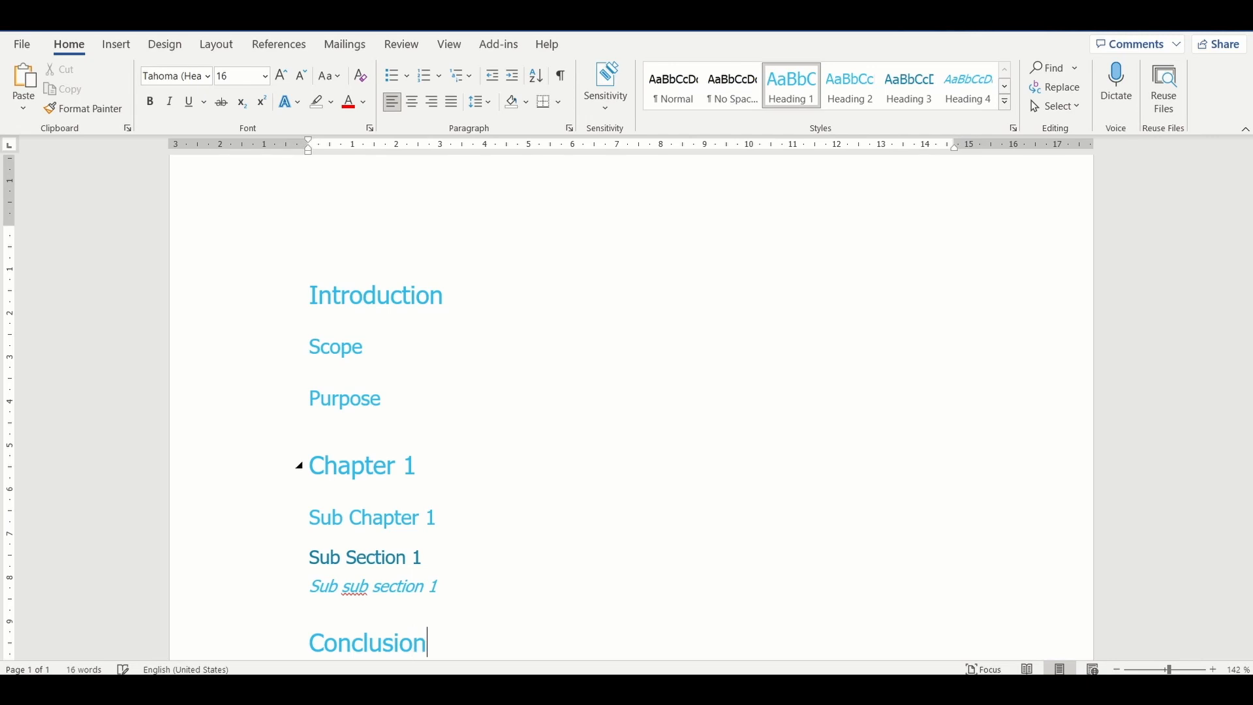
# Step: Apply the multilevel numbering "1 Heading 1, 1.1 Heading 2, 1.1.1 Heading 3" to all headings from Introduction to Conclusion
pyautogui.scroll(-1, 469, 487)
pyautogui.click(351, 274)
pyautogui.moveTo(432, 619); pyautogui.dragTo(318, 291)
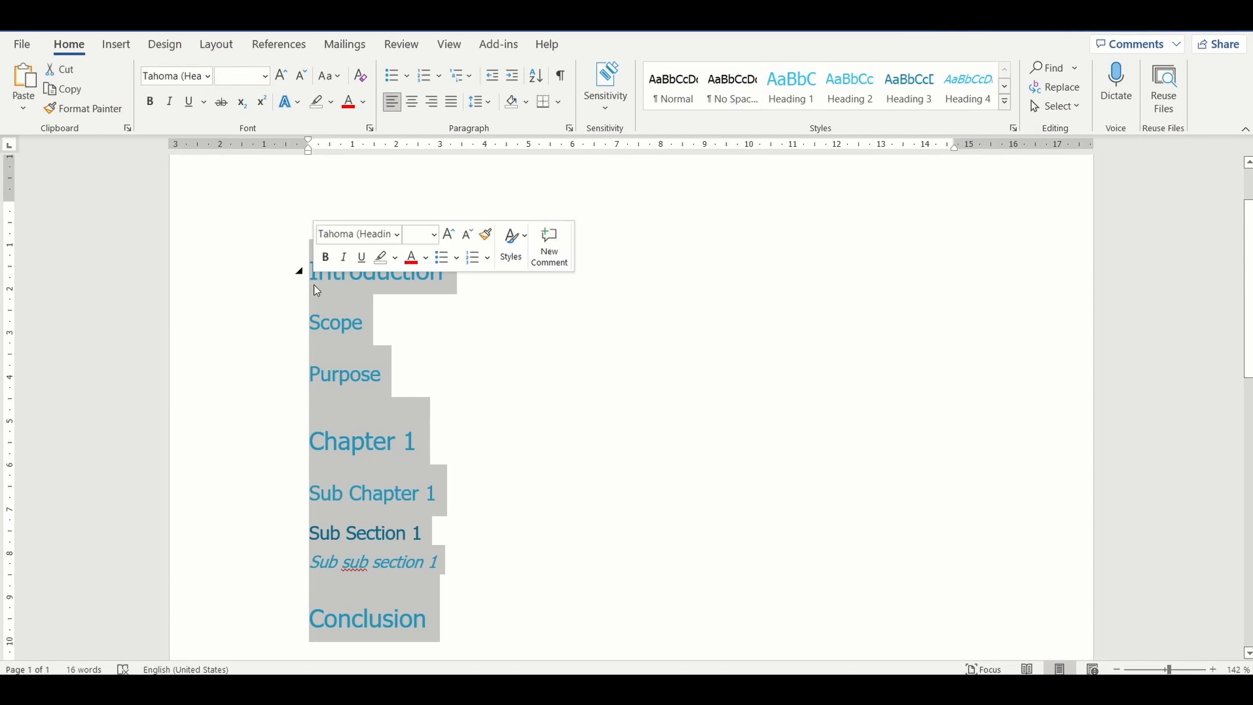
pyautogui.click(461, 76)
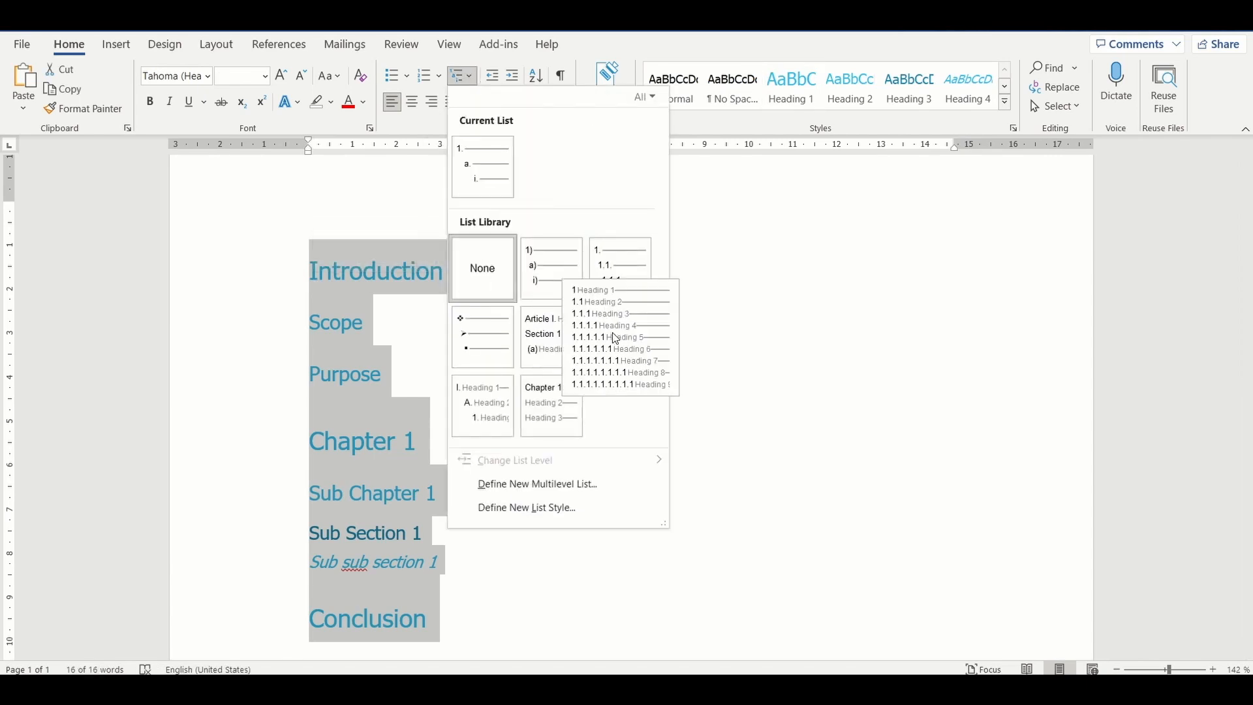
pyautogui.click(613, 332)
pyautogui.click(656, 495)
pyautogui.scroll(-1, 652, 491)
pyautogui.scroll(3, 584, 546)
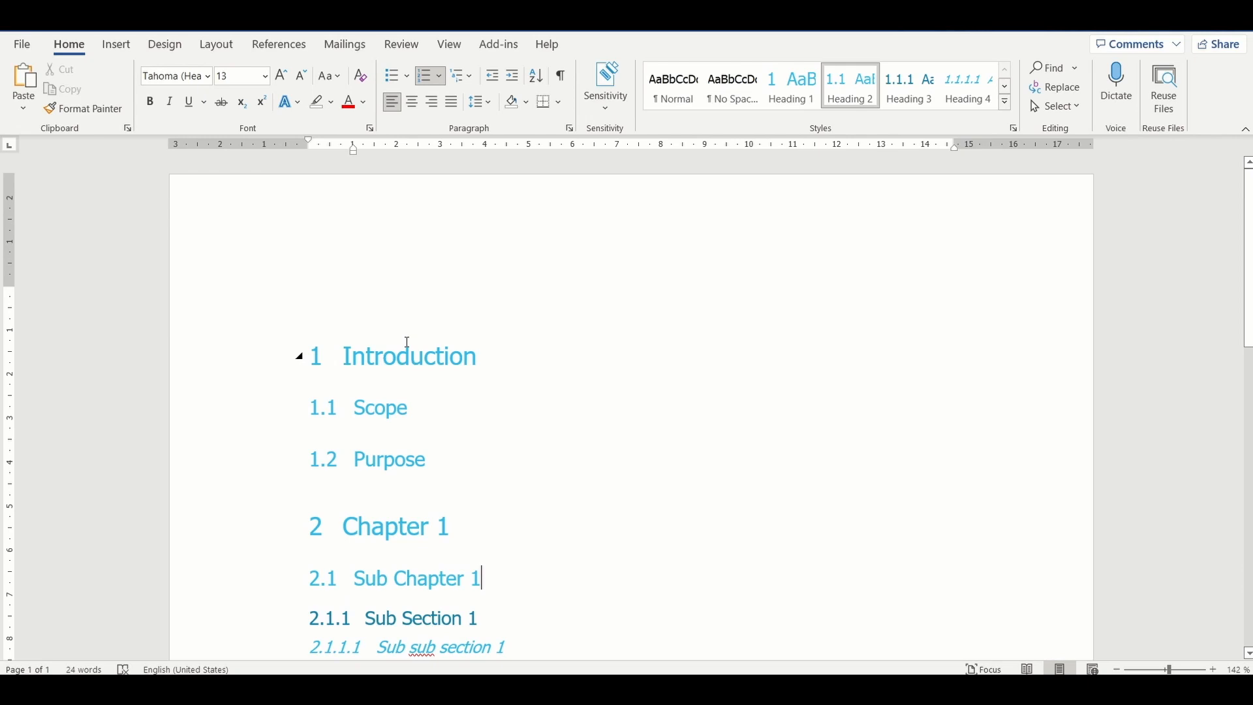
# Step: Insert the built-in Automatic Table 1 table of contents on the empty line above the Introduction heading
pyautogui.click(229, 209)
pyautogui.click(280, 44)
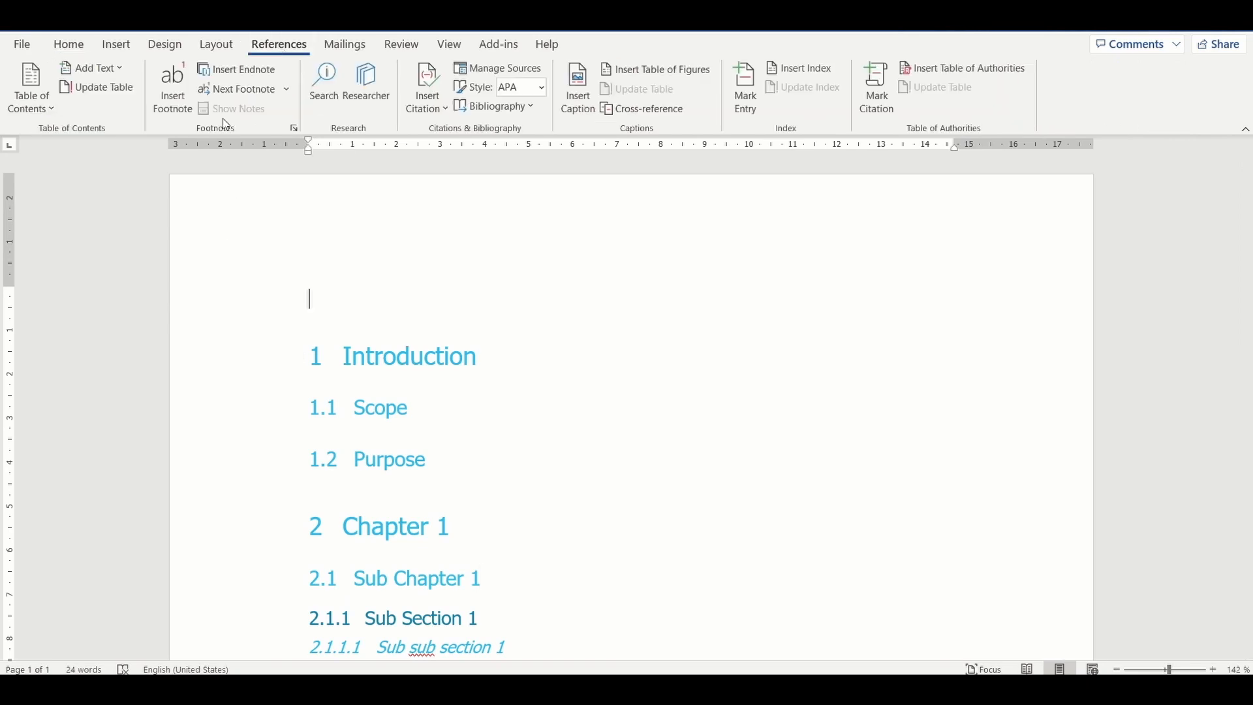
pyautogui.click(49, 99)
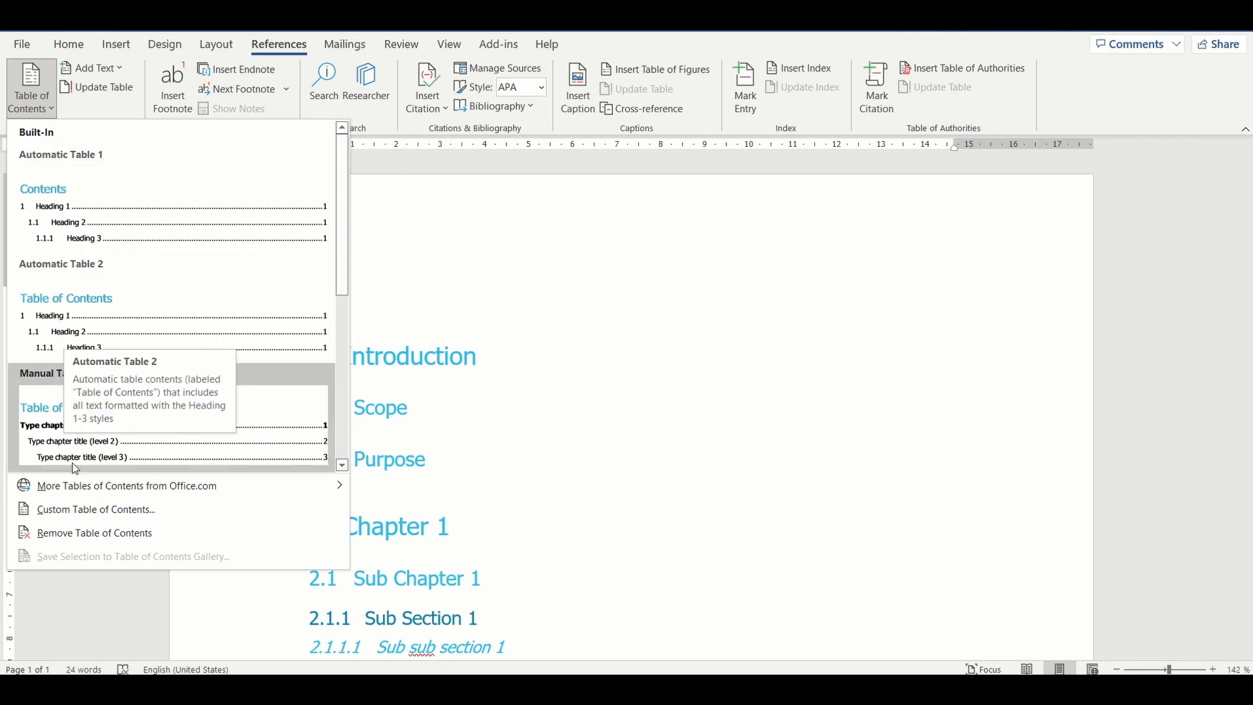
pyautogui.moveTo(74, 499)
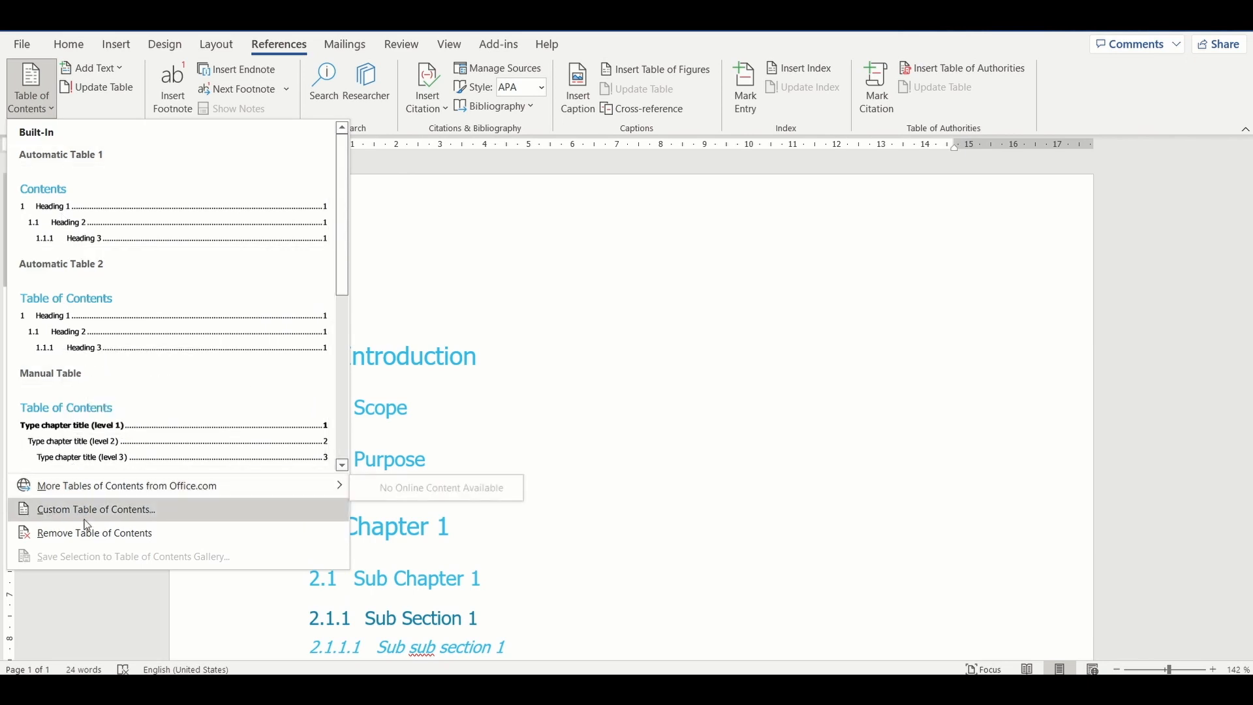
pyautogui.click(85, 223)
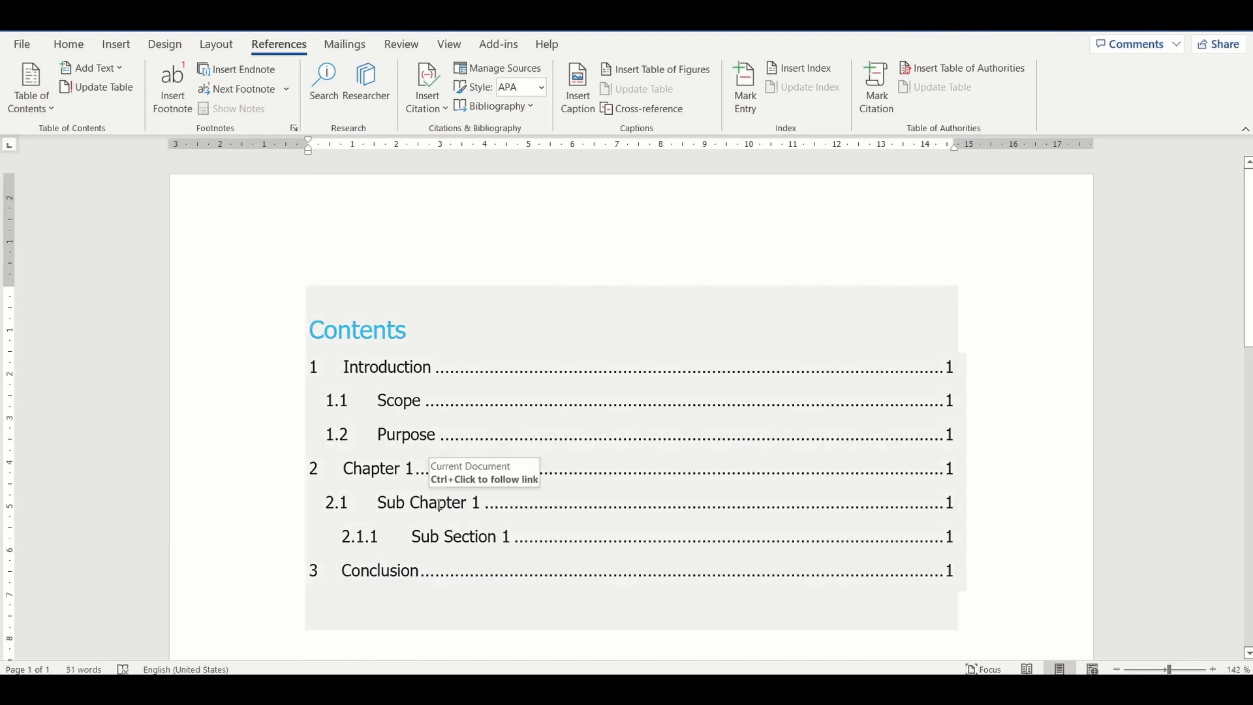
pyautogui.scroll(-3, 439, 506)
pyautogui.scroll(3, 440, 504)
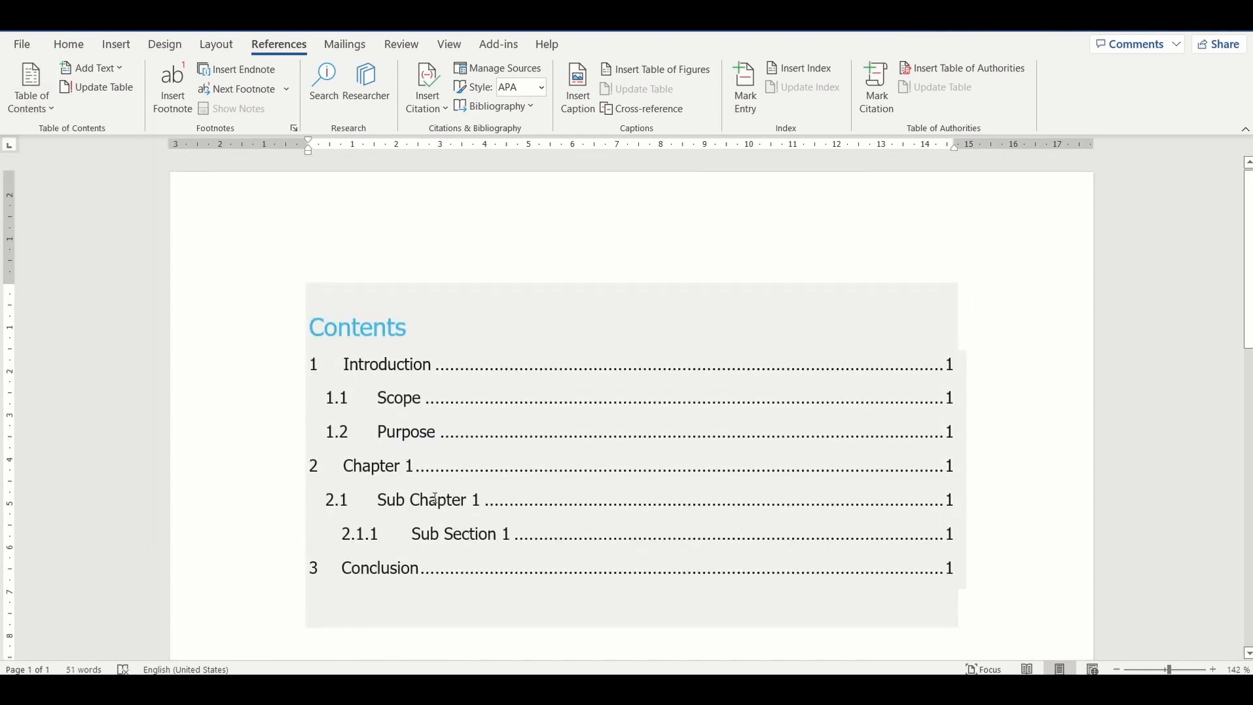
# Step: Replace the table of contents with a custom one showing 4 levels, and check the entry for the fourth heading level
pyautogui.click(51, 110)
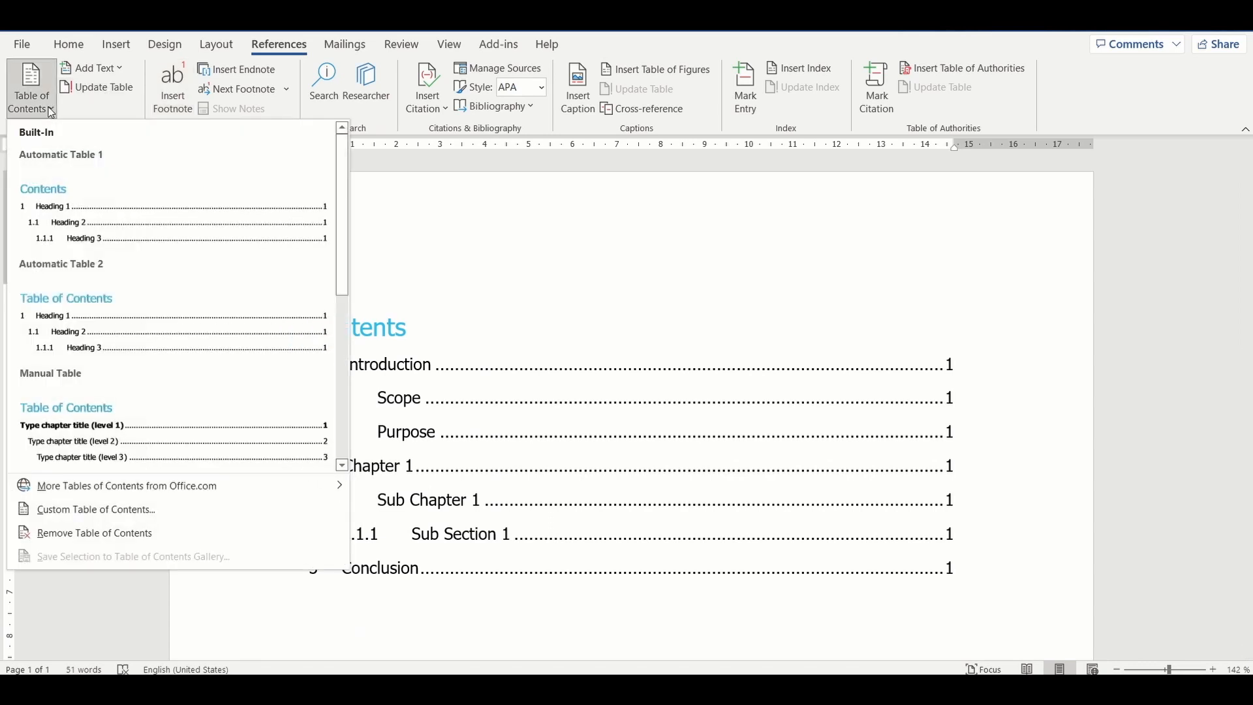
pyautogui.click(93, 501)
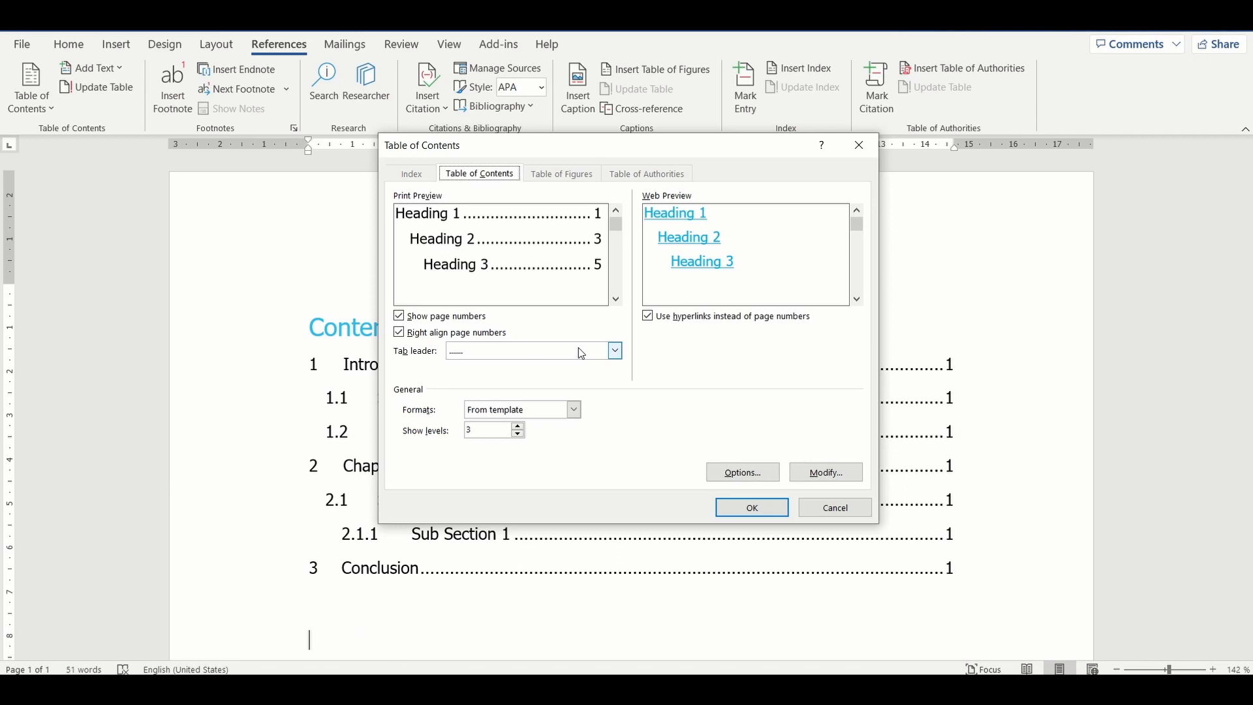
pyautogui.click(519, 427)
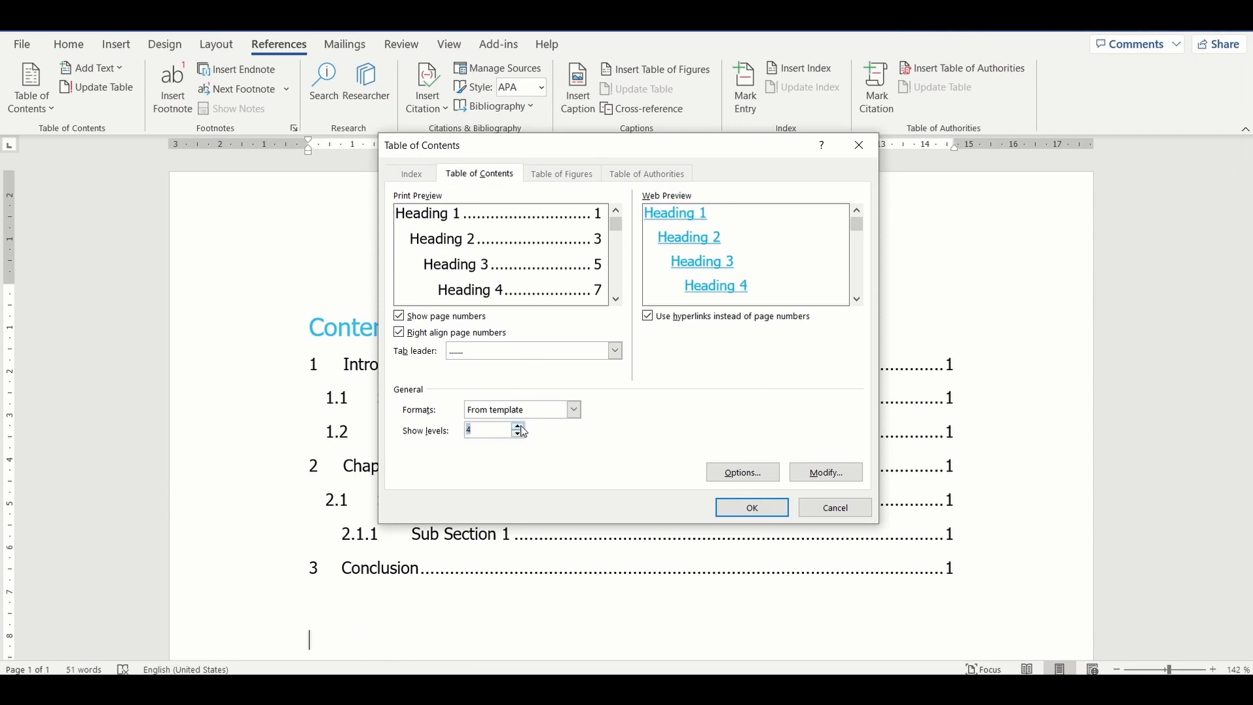
pyautogui.click(724, 504)
pyautogui.click(574, 394)
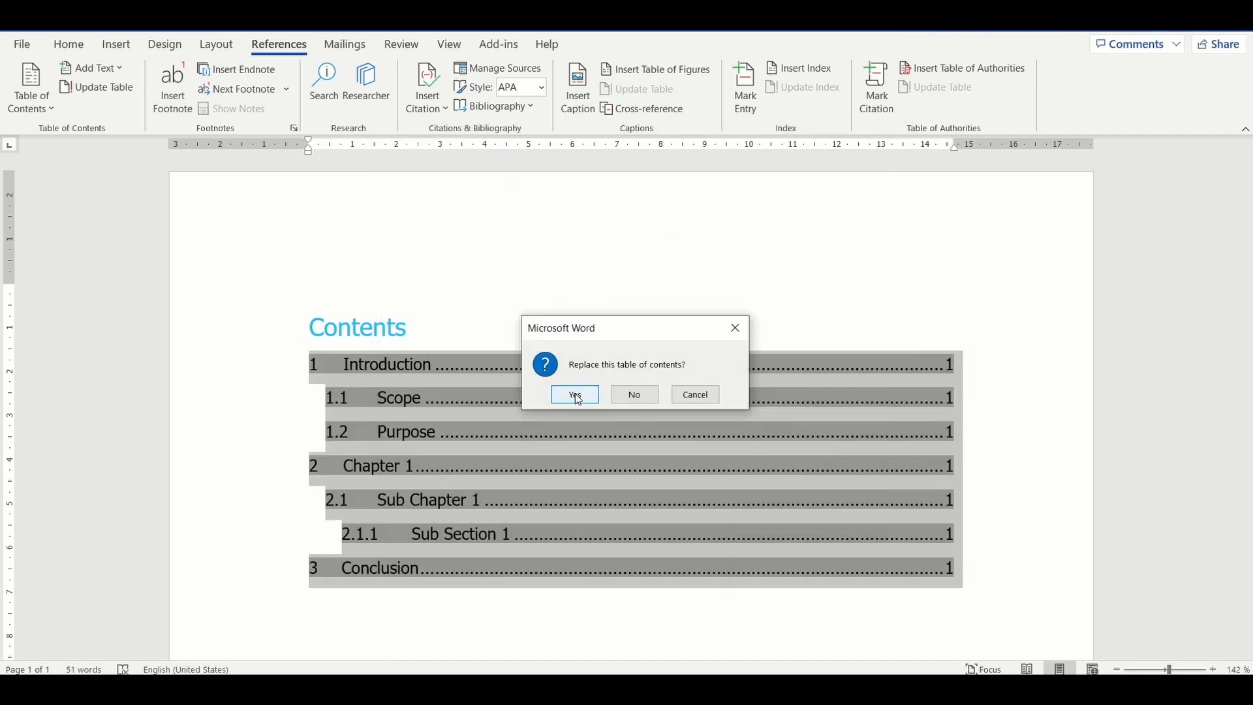
pyautogui.scroll(-2, 577, 395)
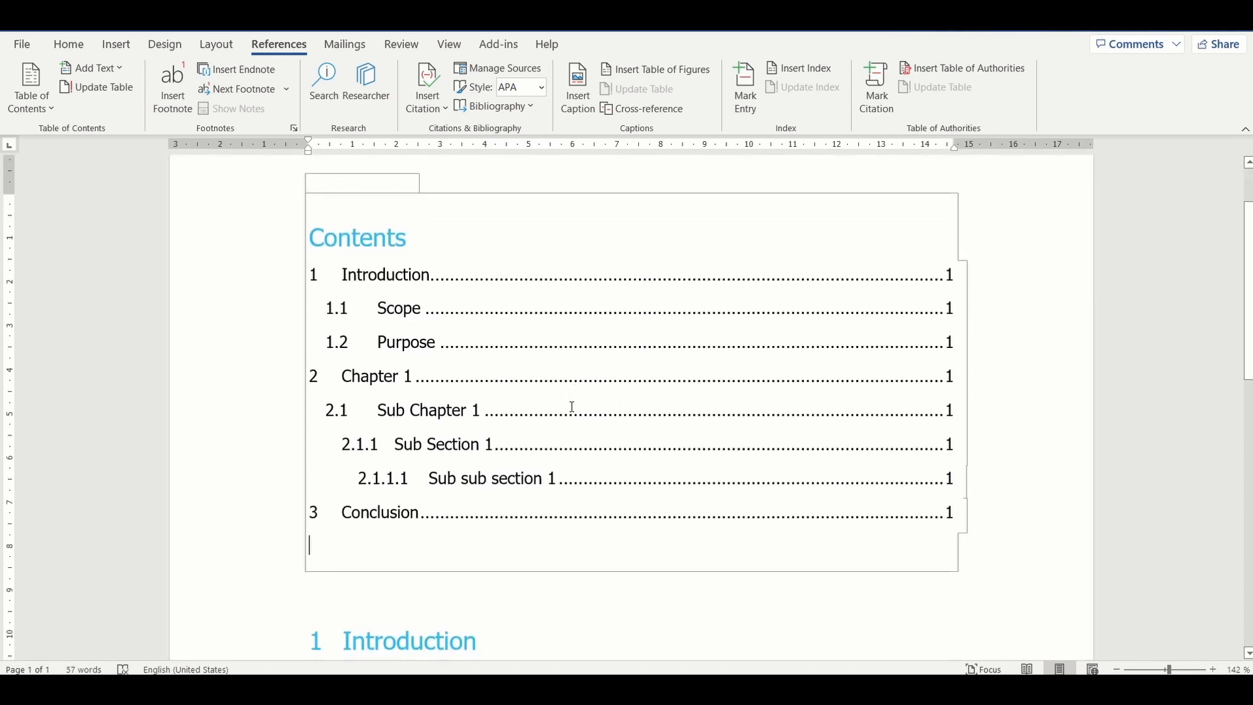
pyautogui.moveTo(563, 481); pyautogui.dragTo(360, 480)
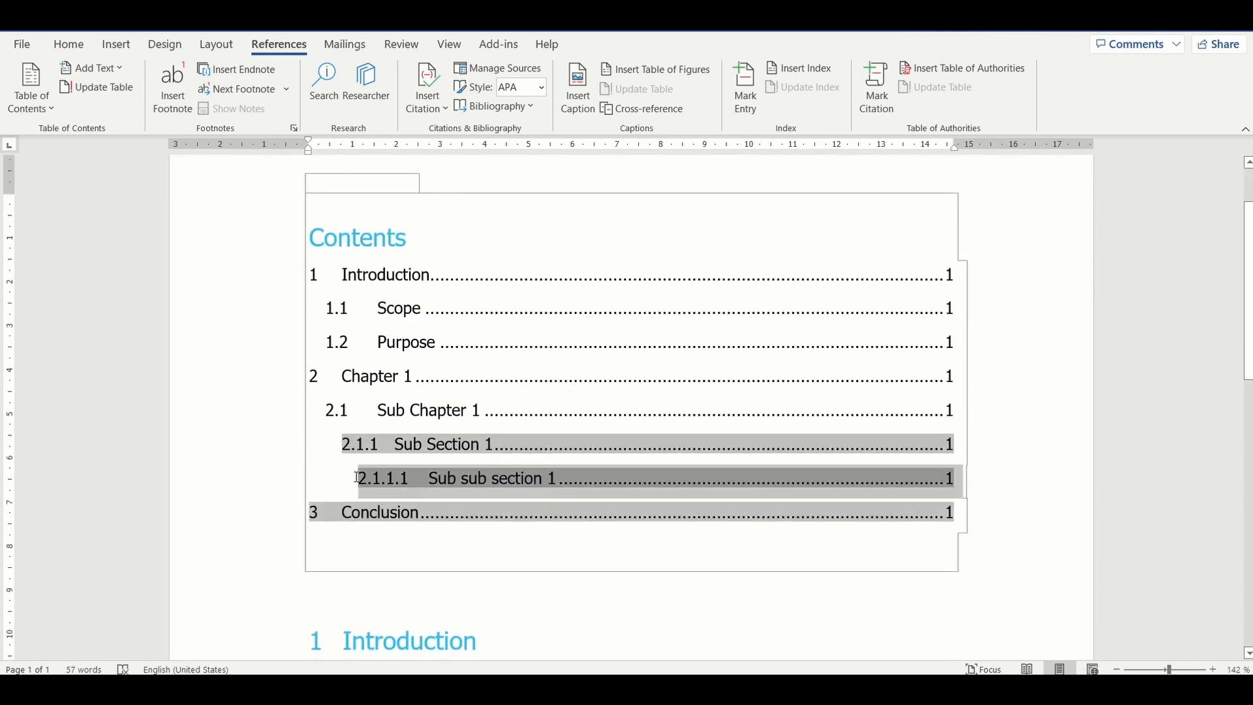
pyautogui.click(271, 377)
# Step: Change the custom table of contents format to Modern and replace the existing table
pyautogui.click(360, 236)
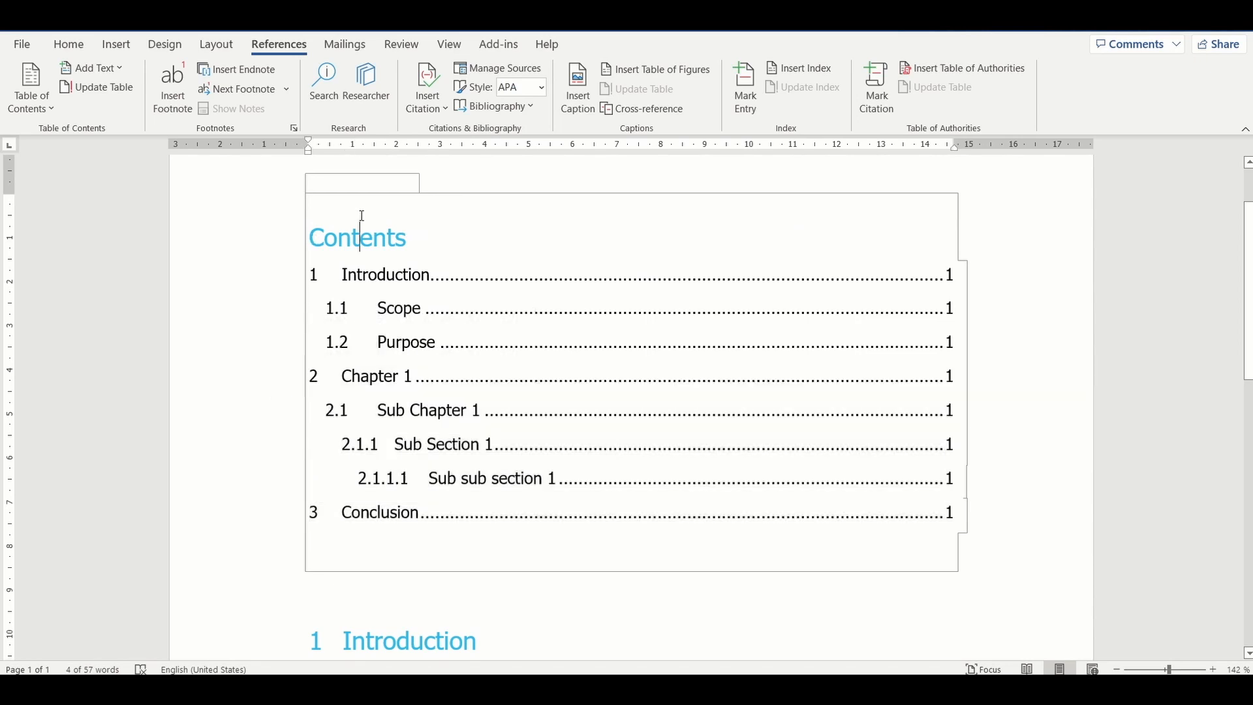
pyautogui.click(49, 105)
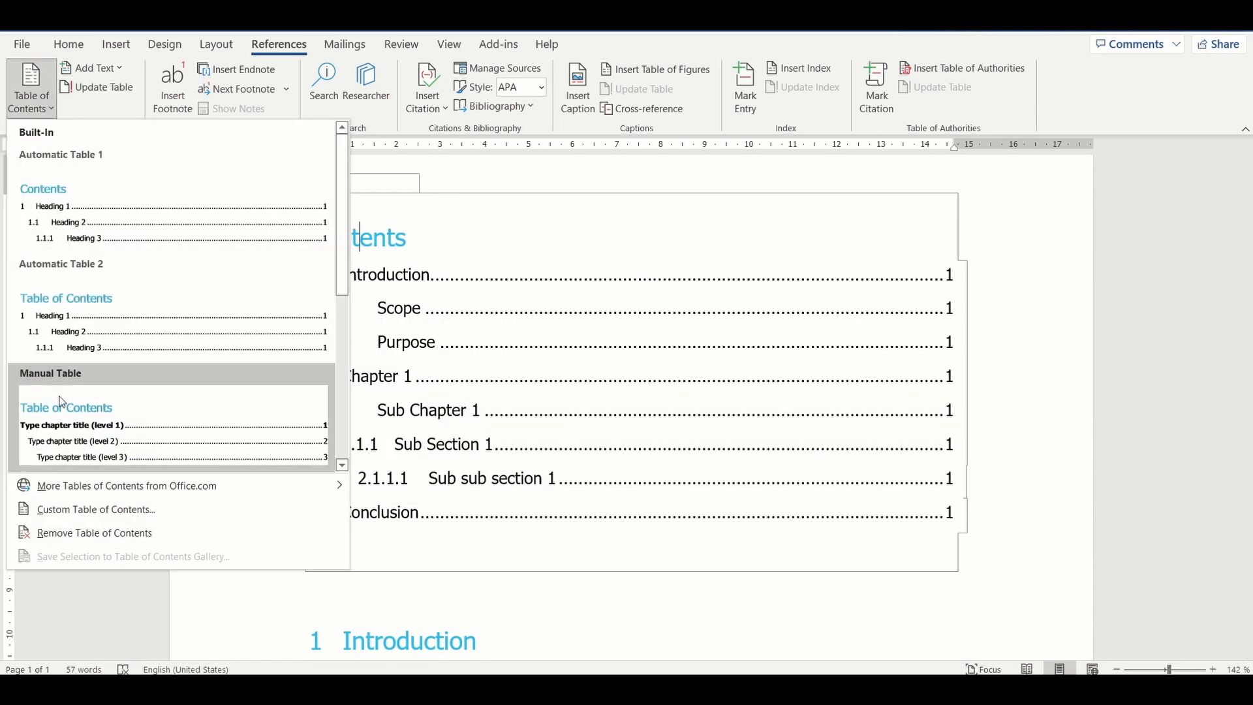
pyautogui.click(85, 509)
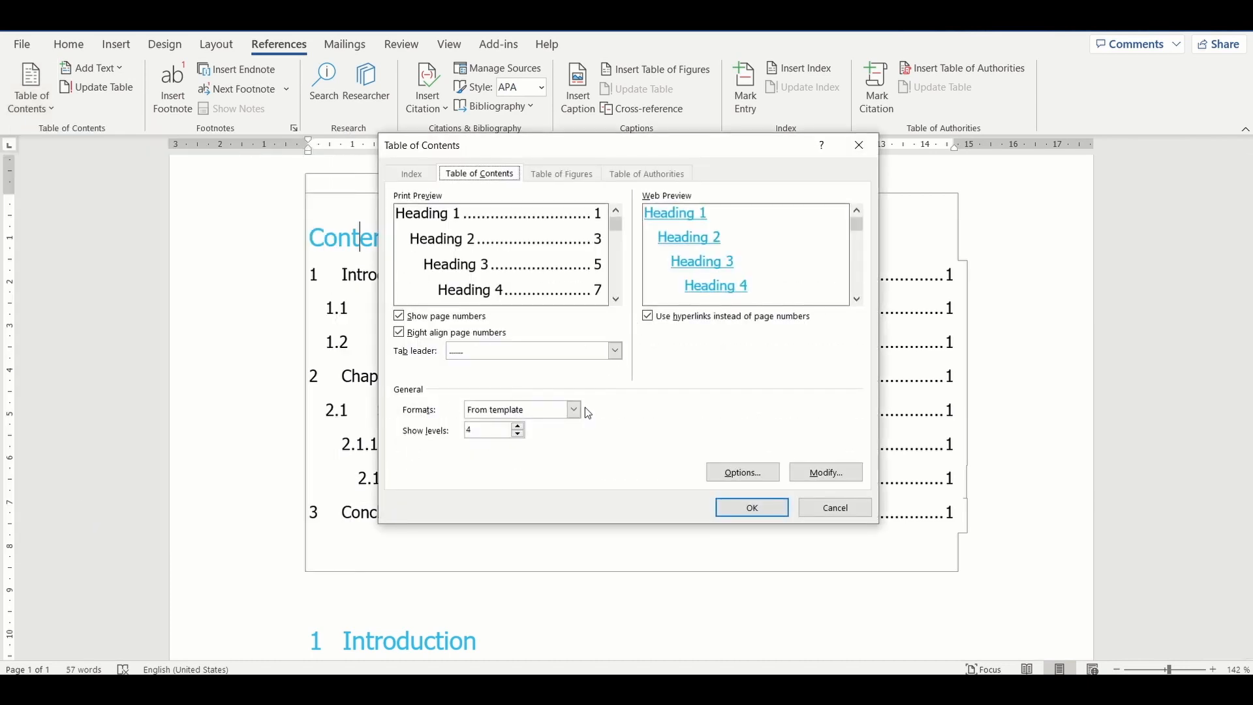
pyautogui.click(573, 409)
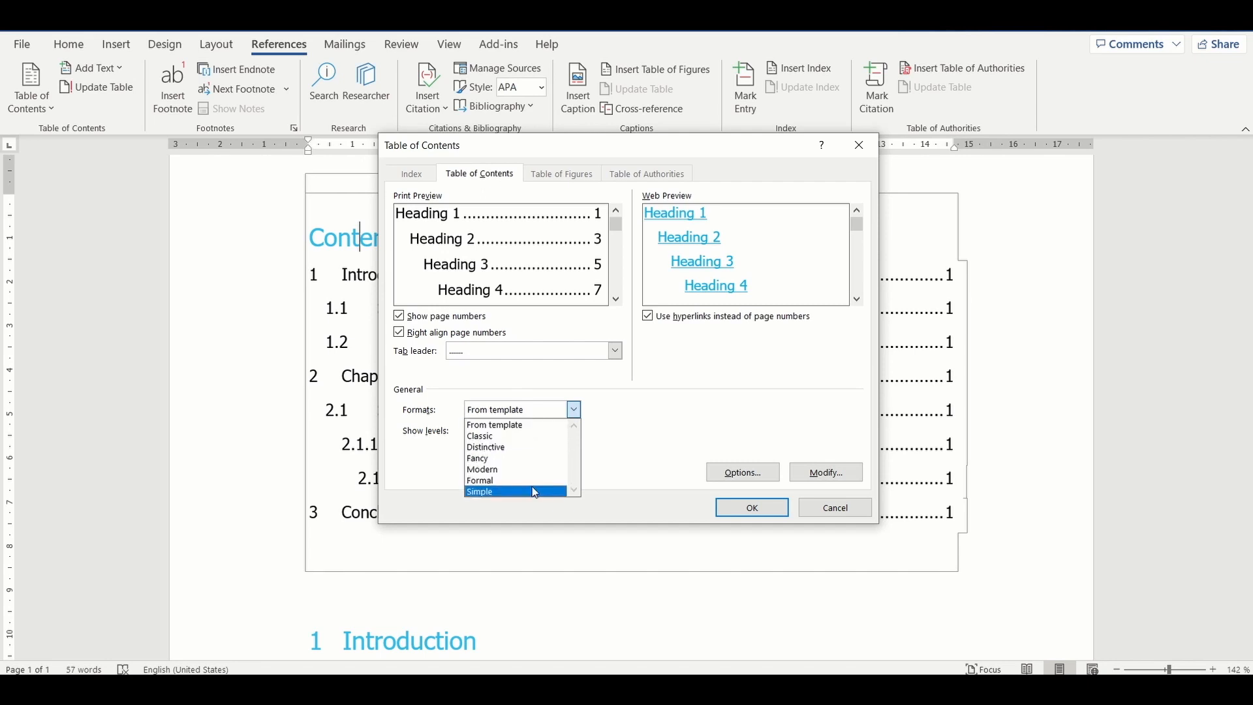
pyautogui.click(540, 468)
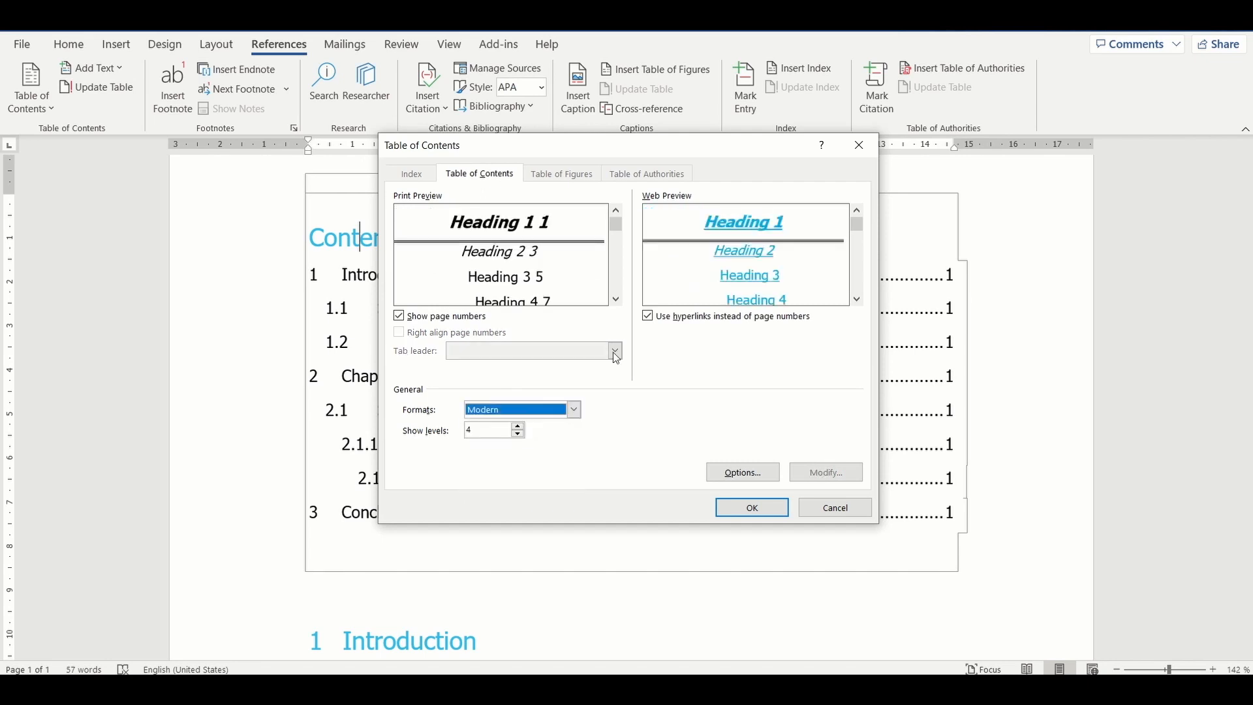
pyautogui.click(742, 509)
pyautogui.click(575, 396)
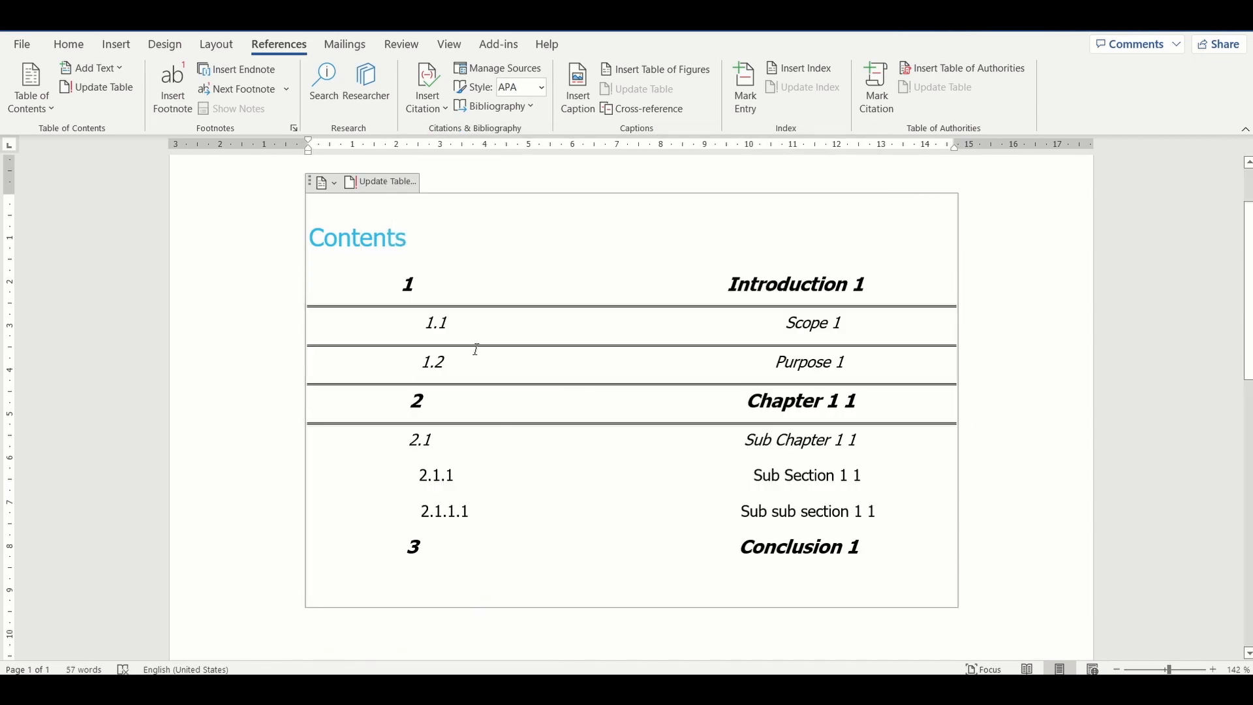
# Step: Change the custom table of contents format to Distinctive and replace the existing table
pyautogui.click(57, 109)
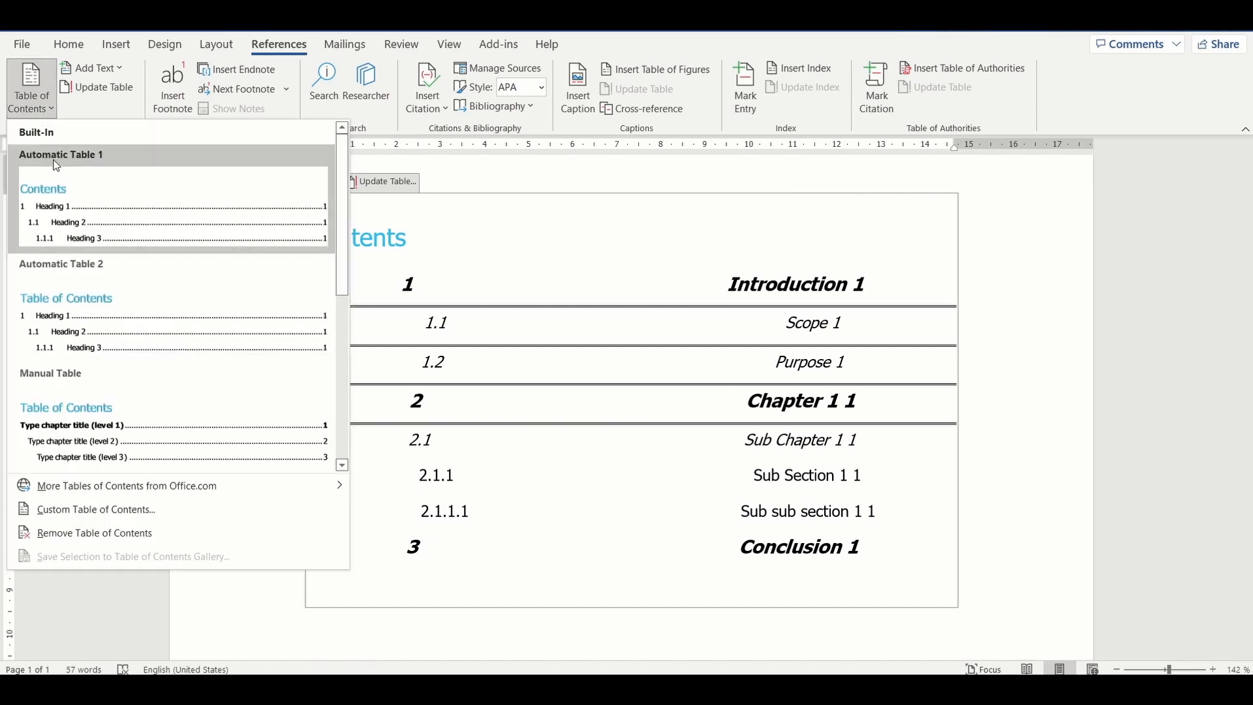
pyautogui.click(127, 512)
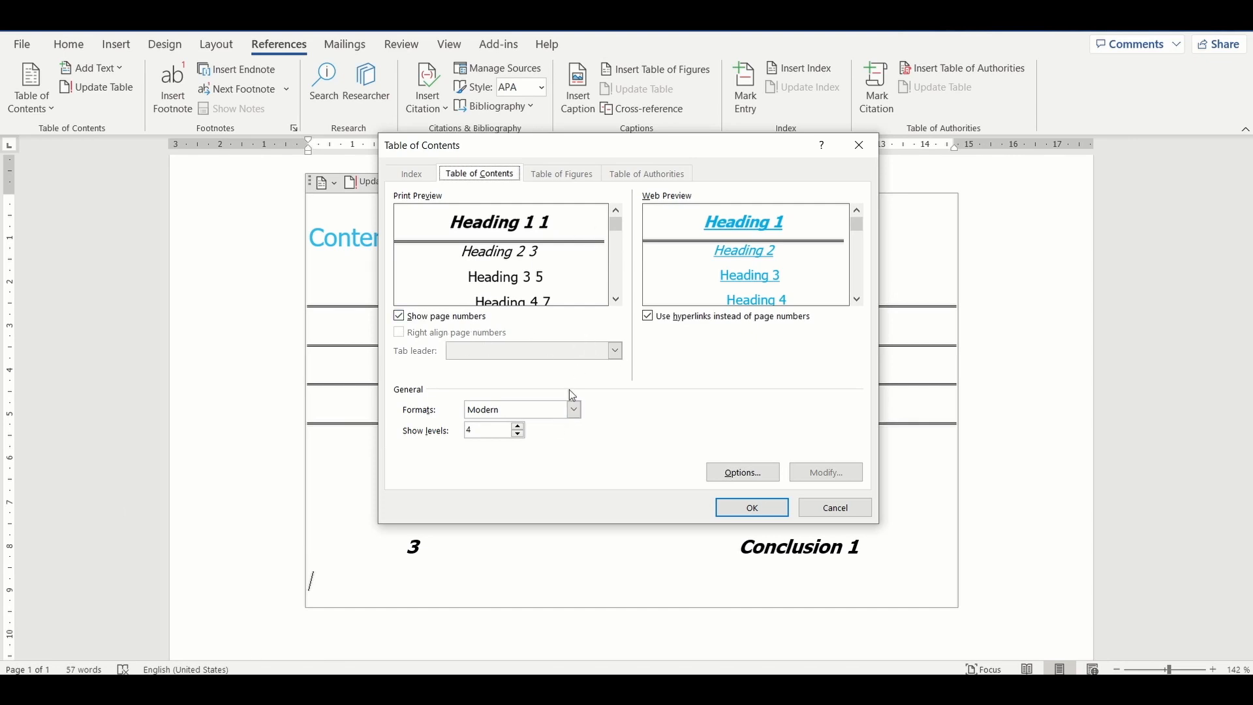
pyautogui.click(573, 409)
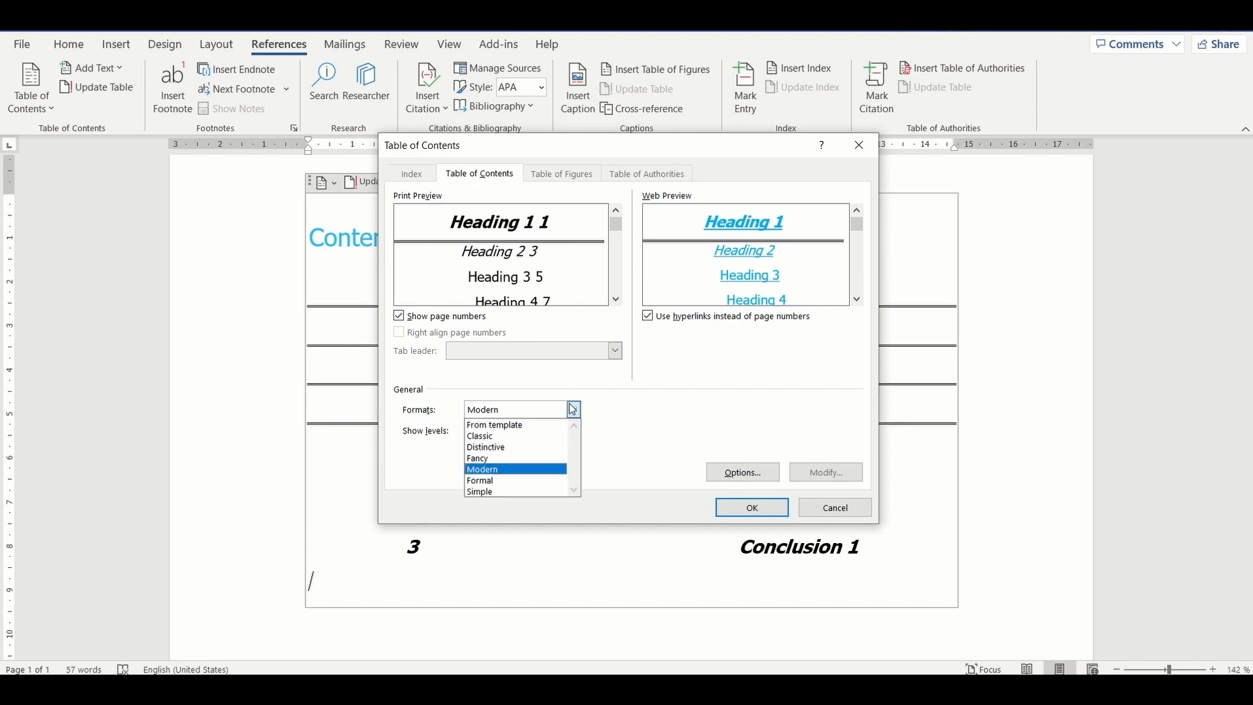
pyautogui.click(527, 445)
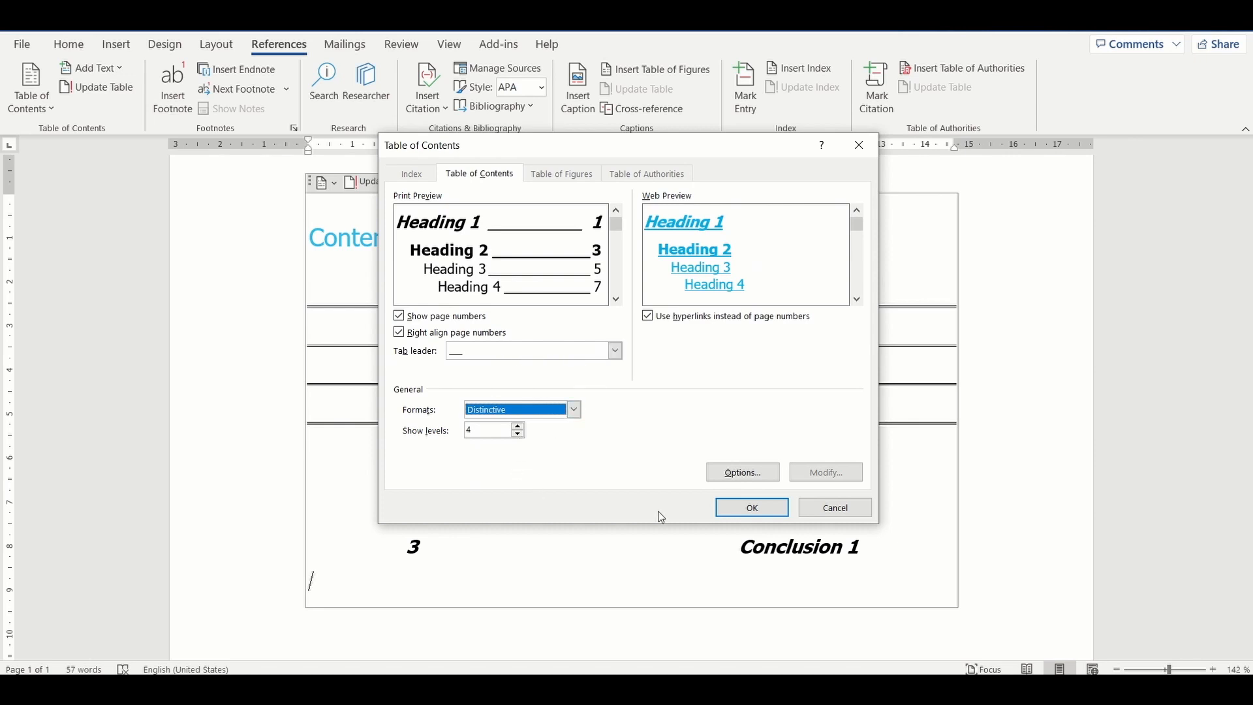
pyautogui.click(741, 508)
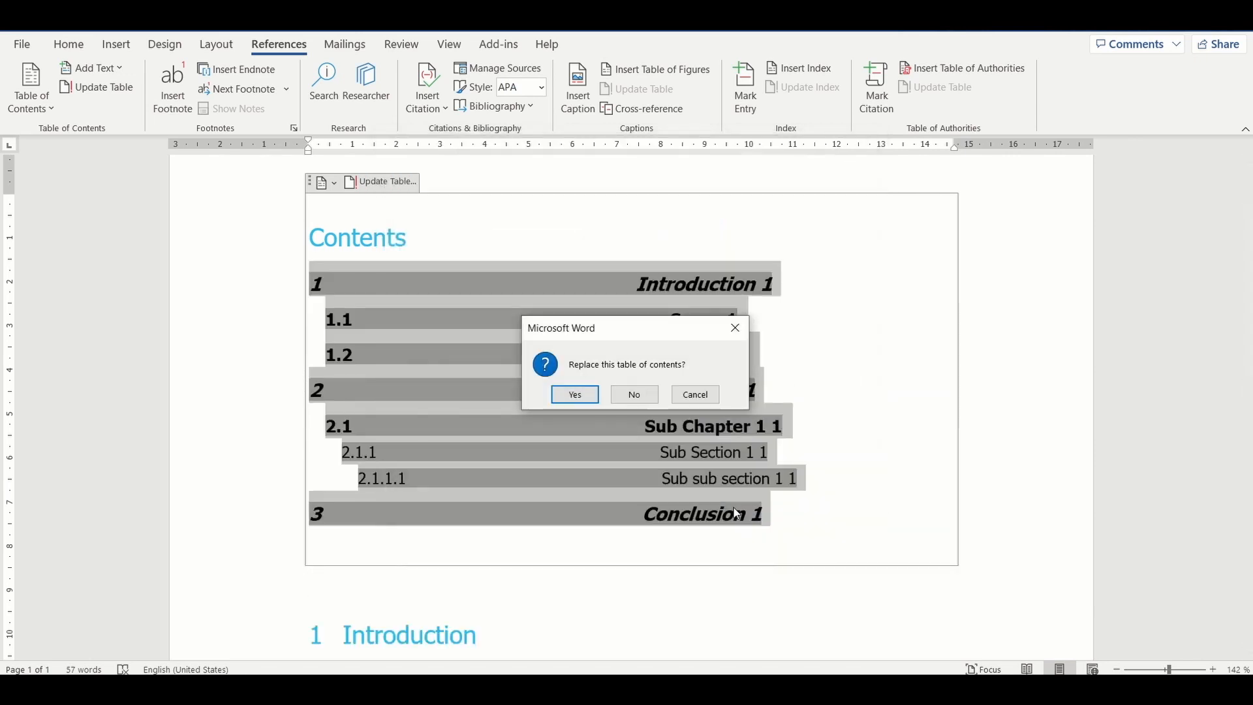
pyautogui.click(591, 393)
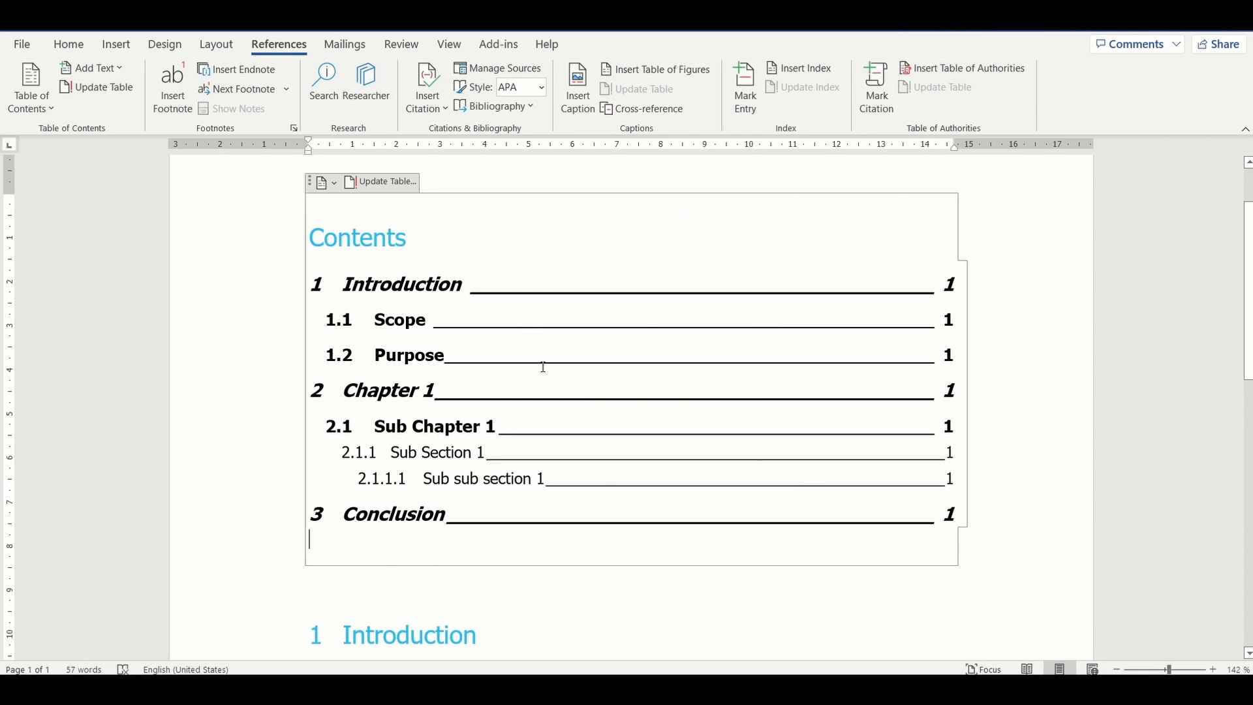
# Step: Set a dashed tab leader for the Distinctive table of contents and replace the existing table
pyautogui.click(34, 110)
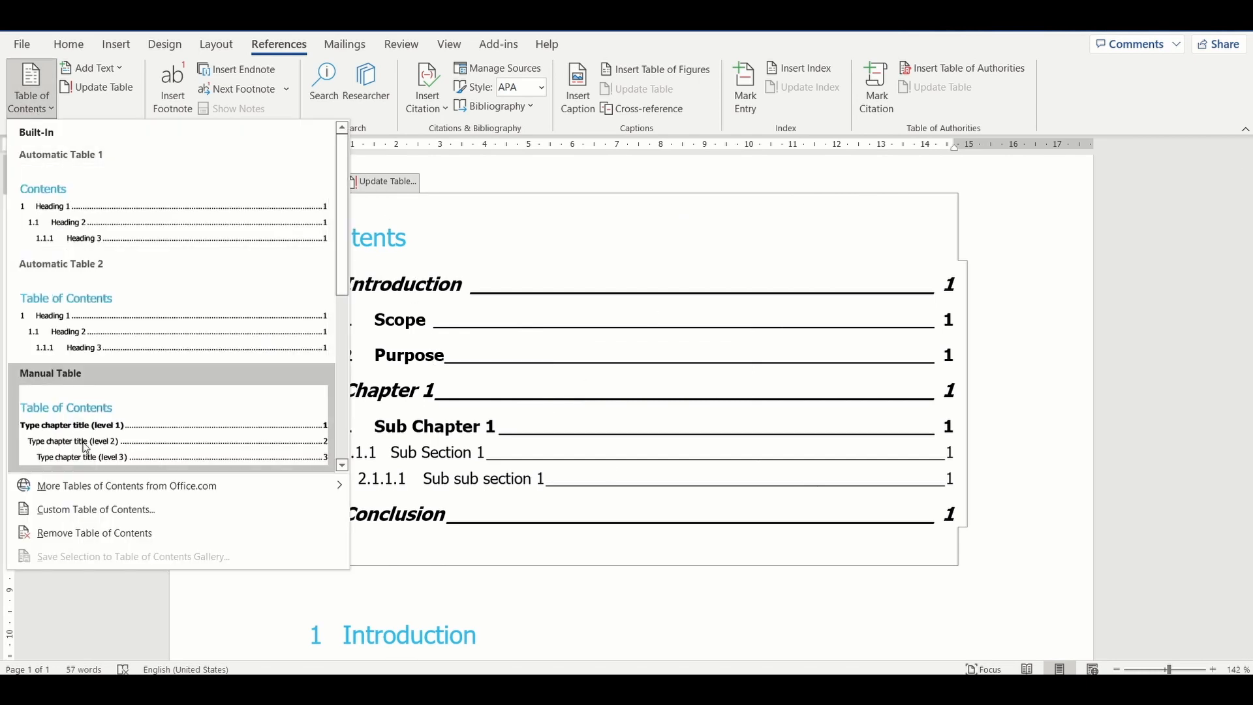
pyautogui.click(95, 501)
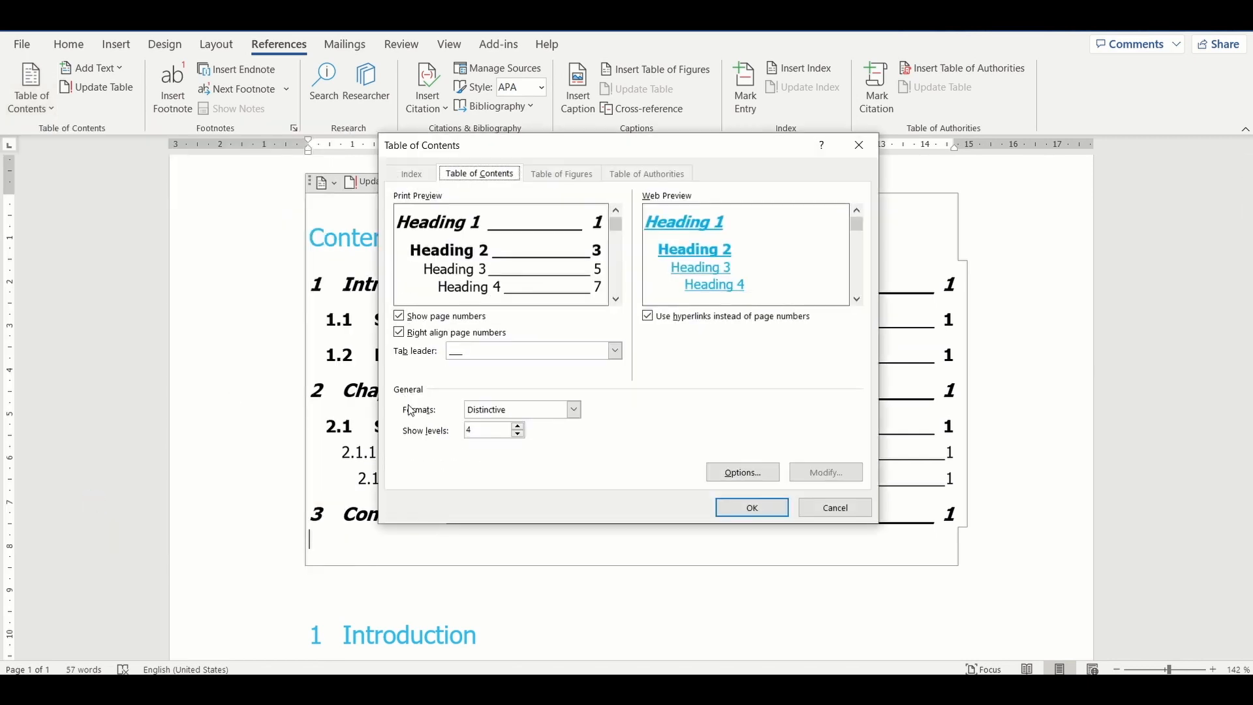
pyautogui.click(614, 352)
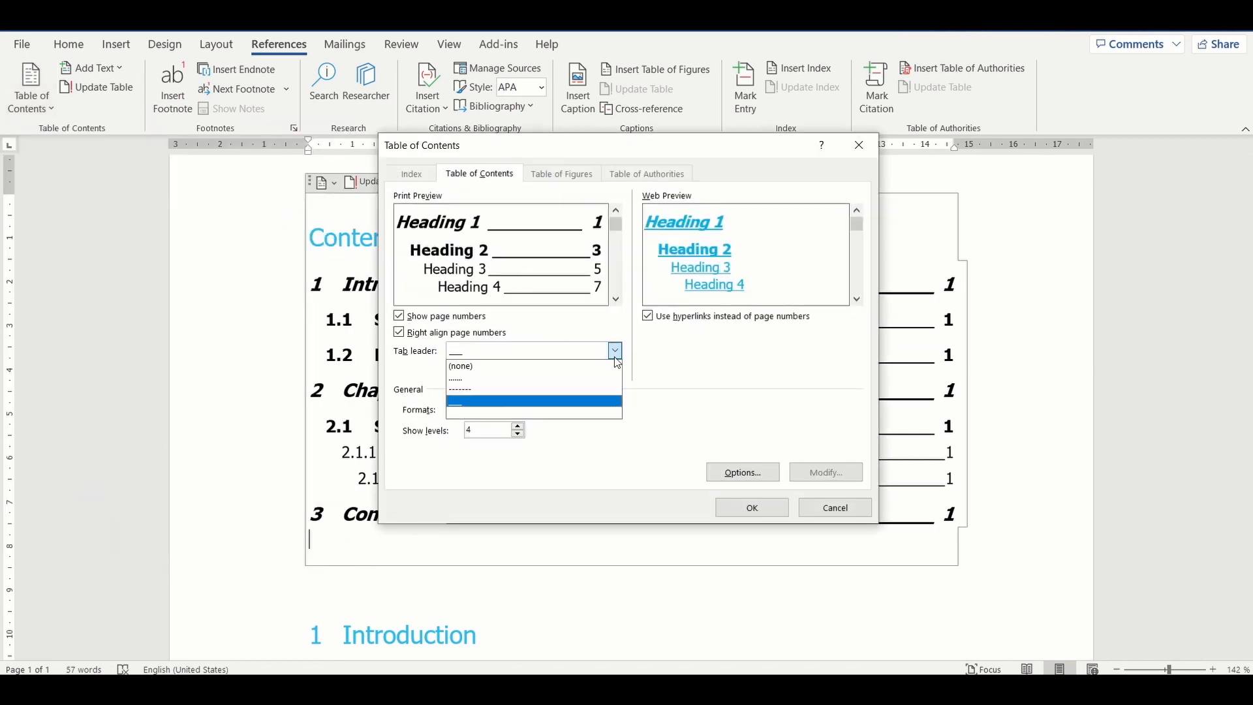
pyautogui.click(589, 395)
pyautogui.click(750, 509)
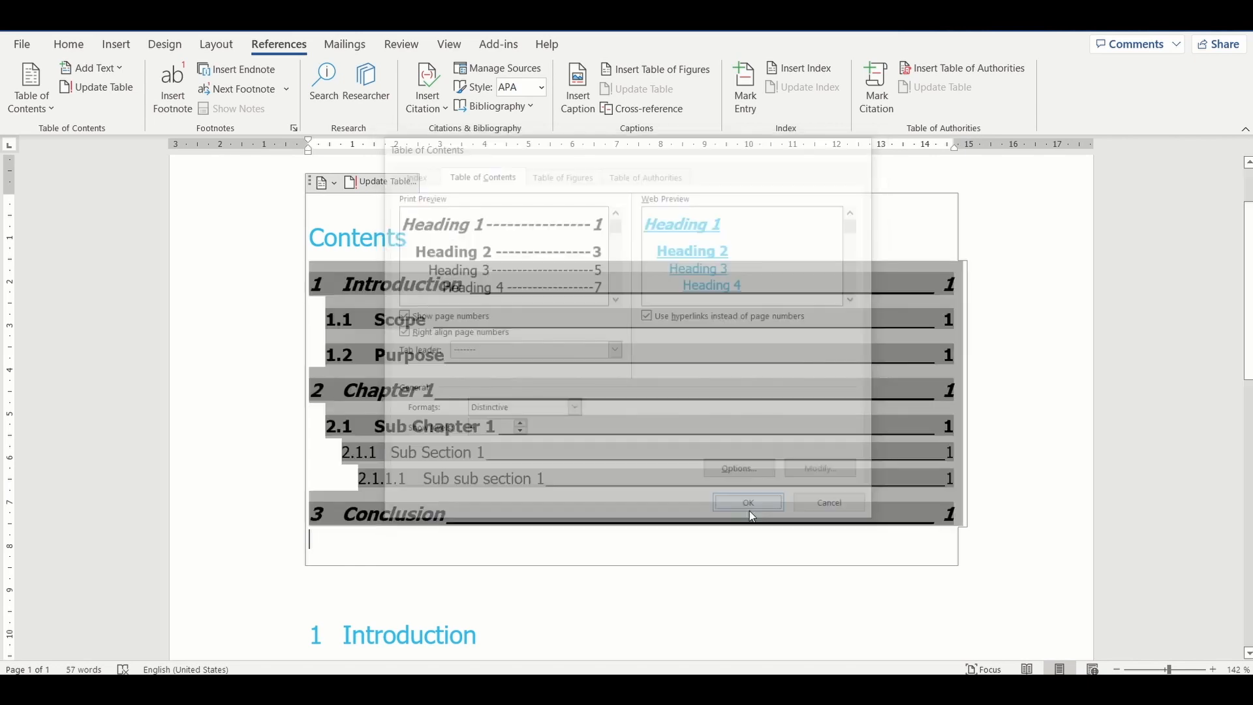
pyautogui.click(575, 395)
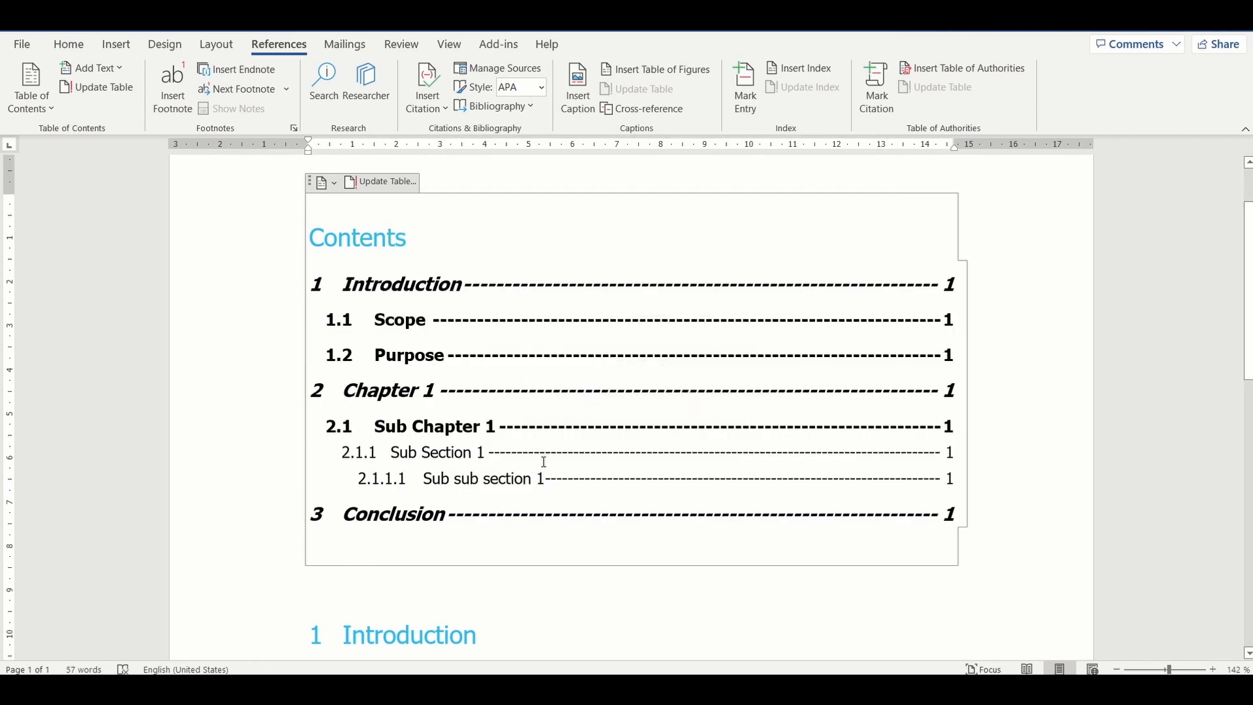
# Step: Switch the custom table of contents to the Classic format and replace the existing table
pyautogui.click(45, 112)
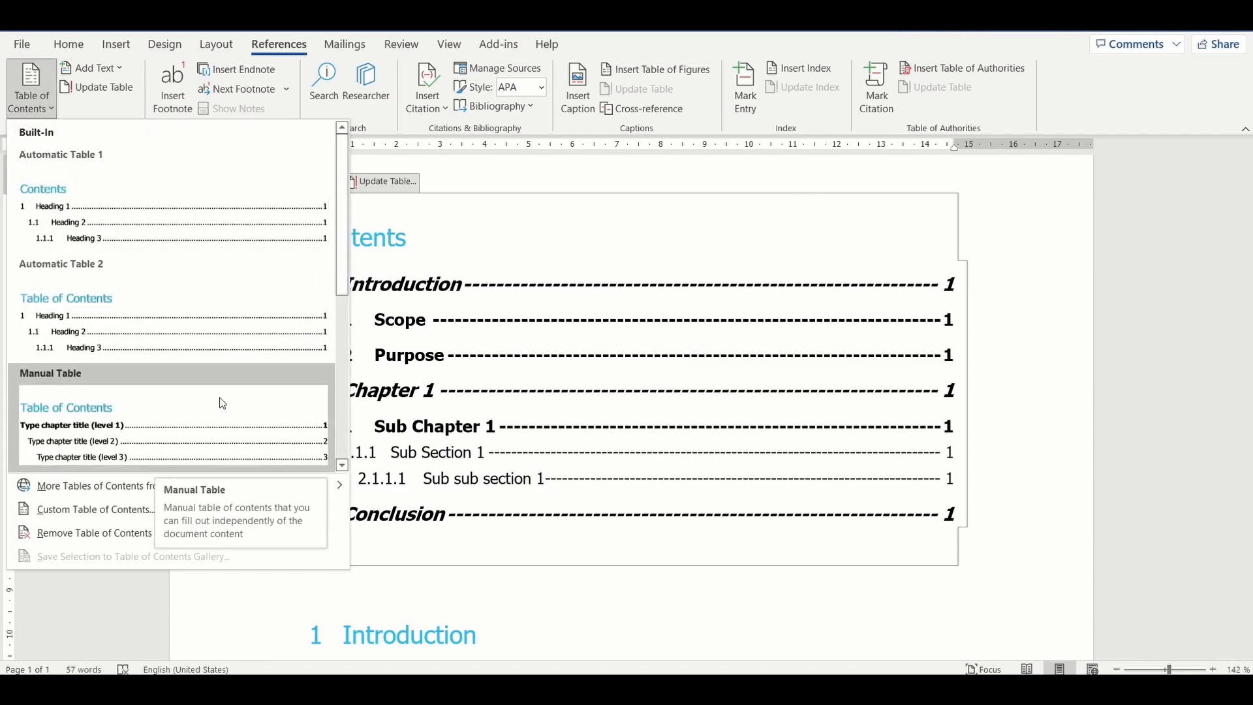
pyautogui.click(145, 518)
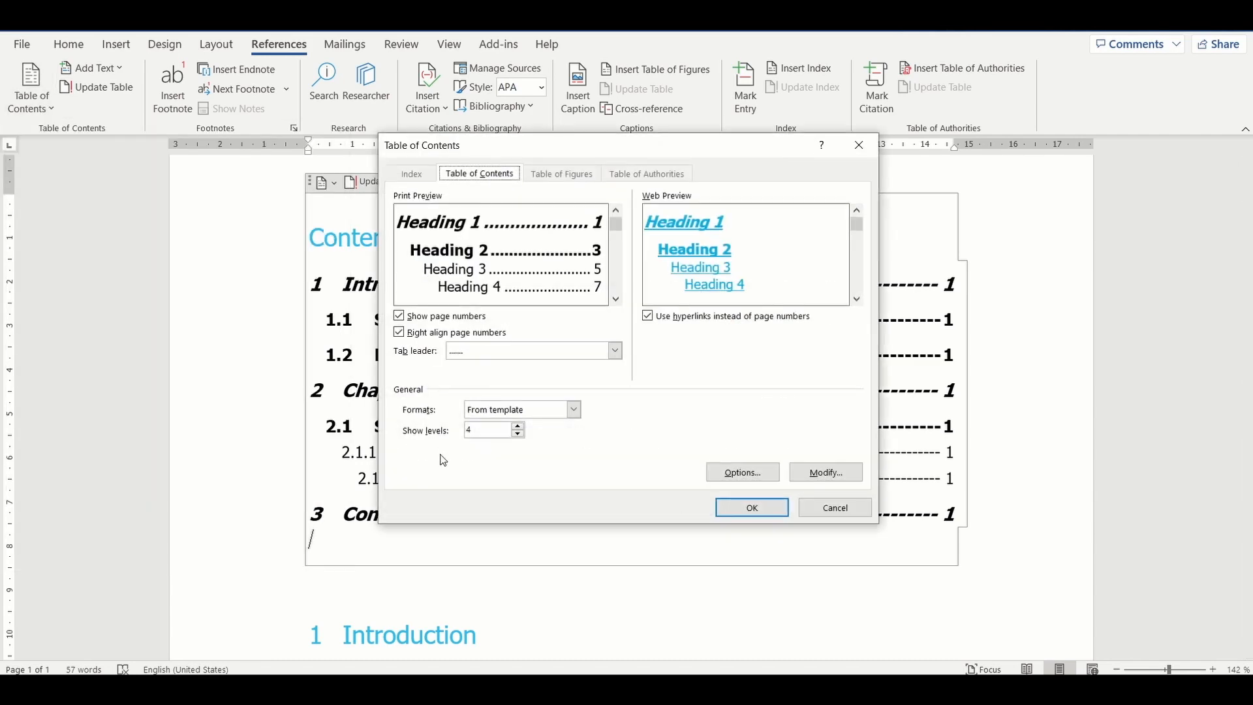
pyautogui.click(574, 410)
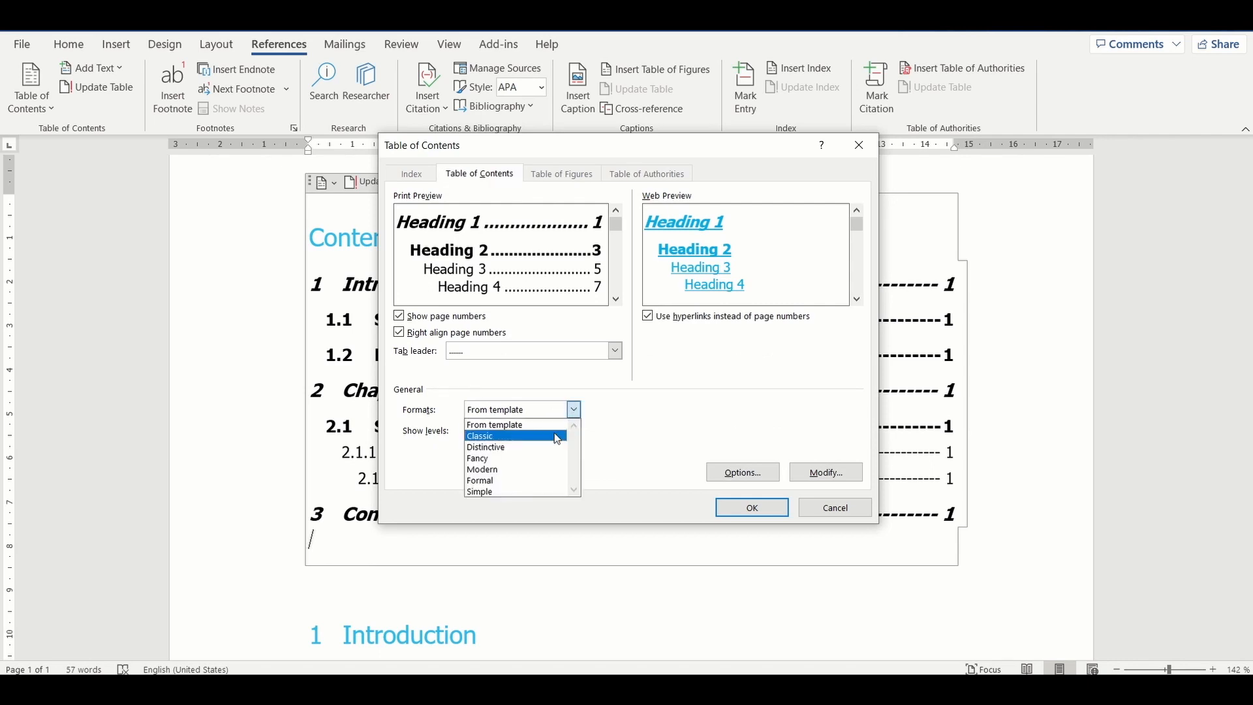
pyautogui.click(556, 436)
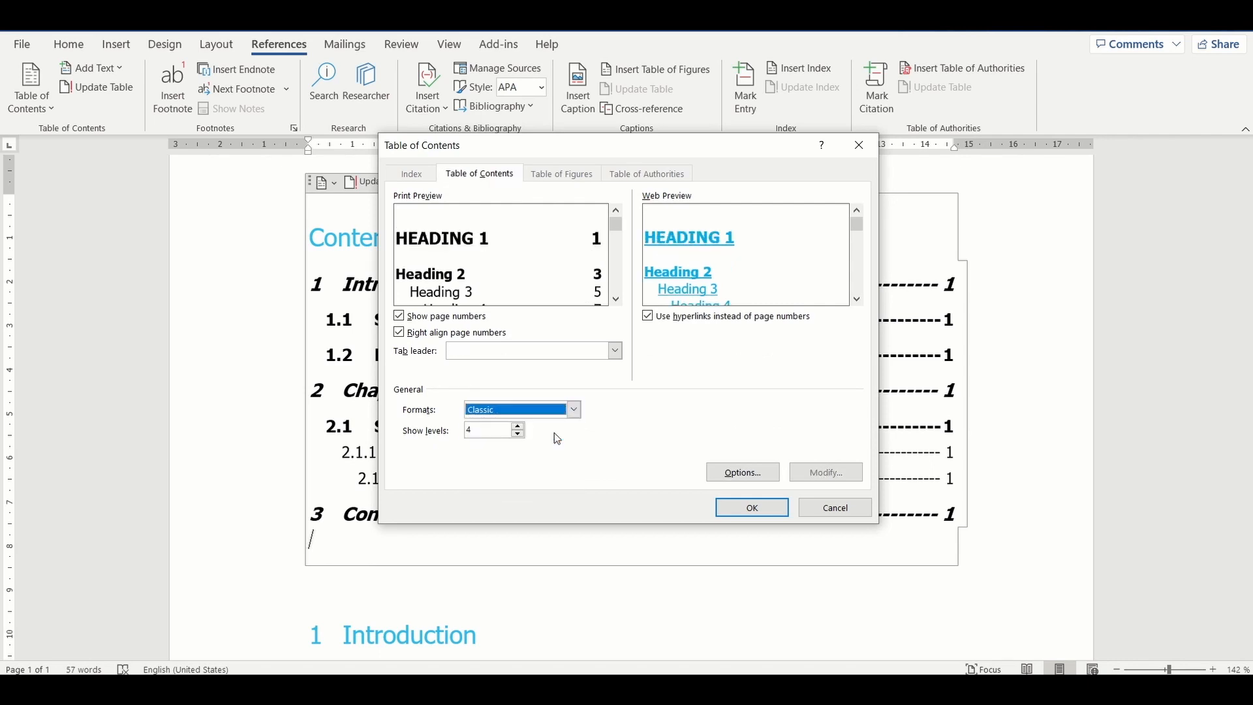
pyautogui.click(747, 511)
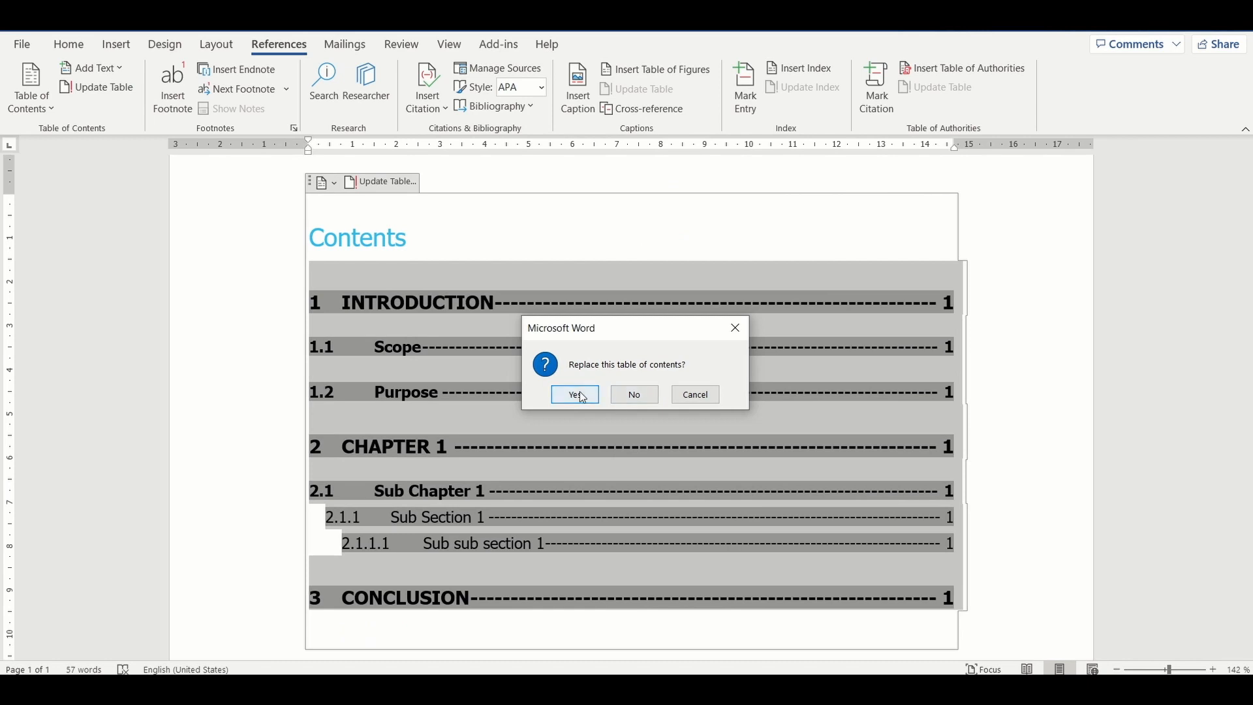
pyautogui.click(577, 392)
pyautogui.scroll(-3, 548, 441)
pyautogui.scroll(2, 549, 443)
# Step: Give the Classic table of contents a dotted tab leader and replace the existing table
pyautogui.click(473, 380)
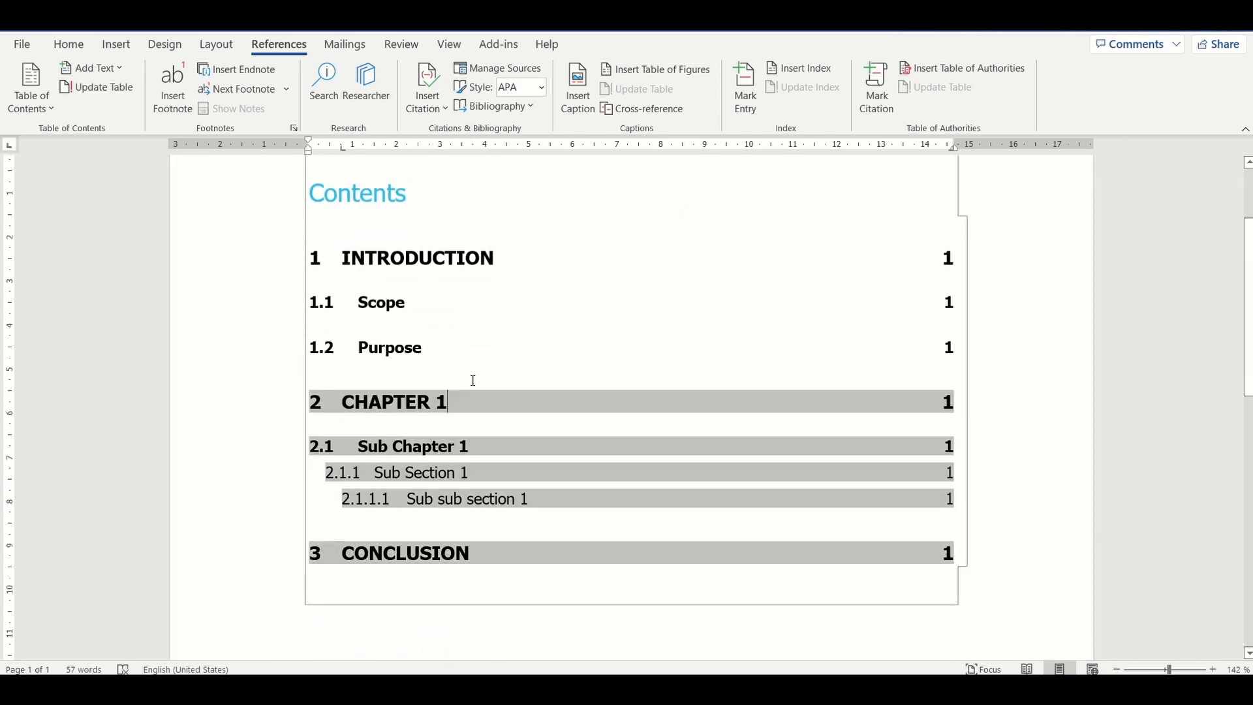
pyautogui.click(31, 97)
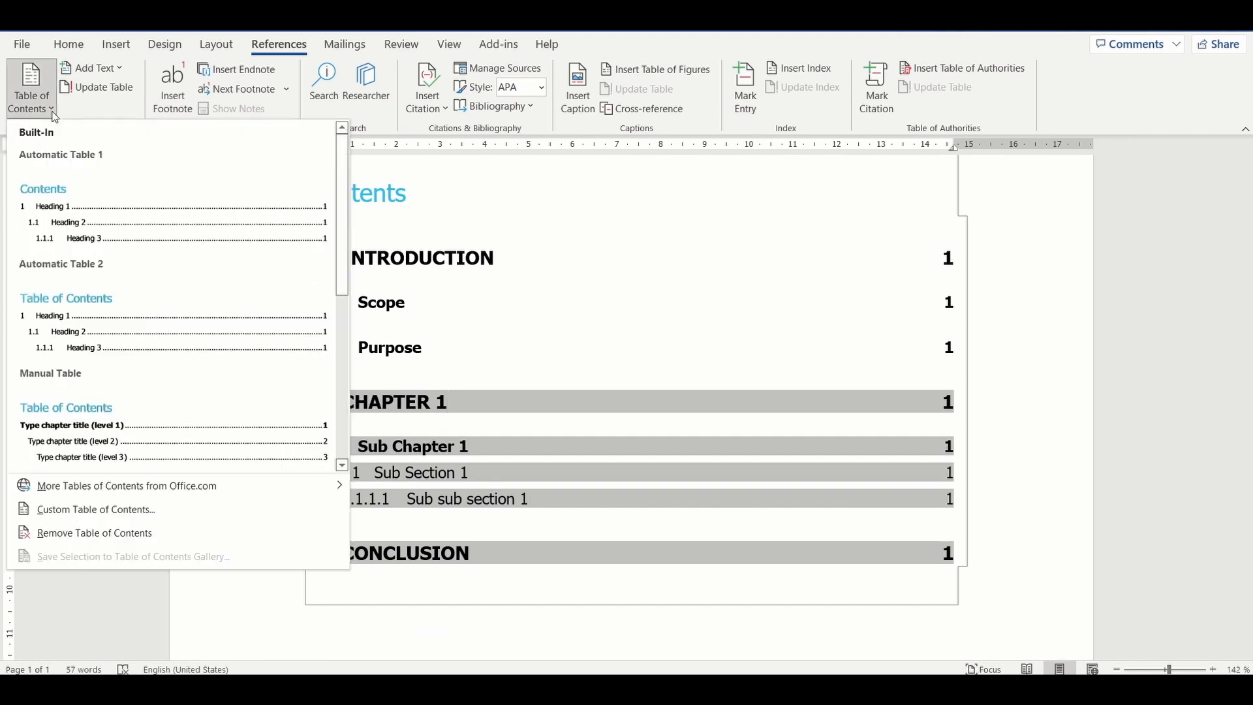
pyautogui.click(124, 508)
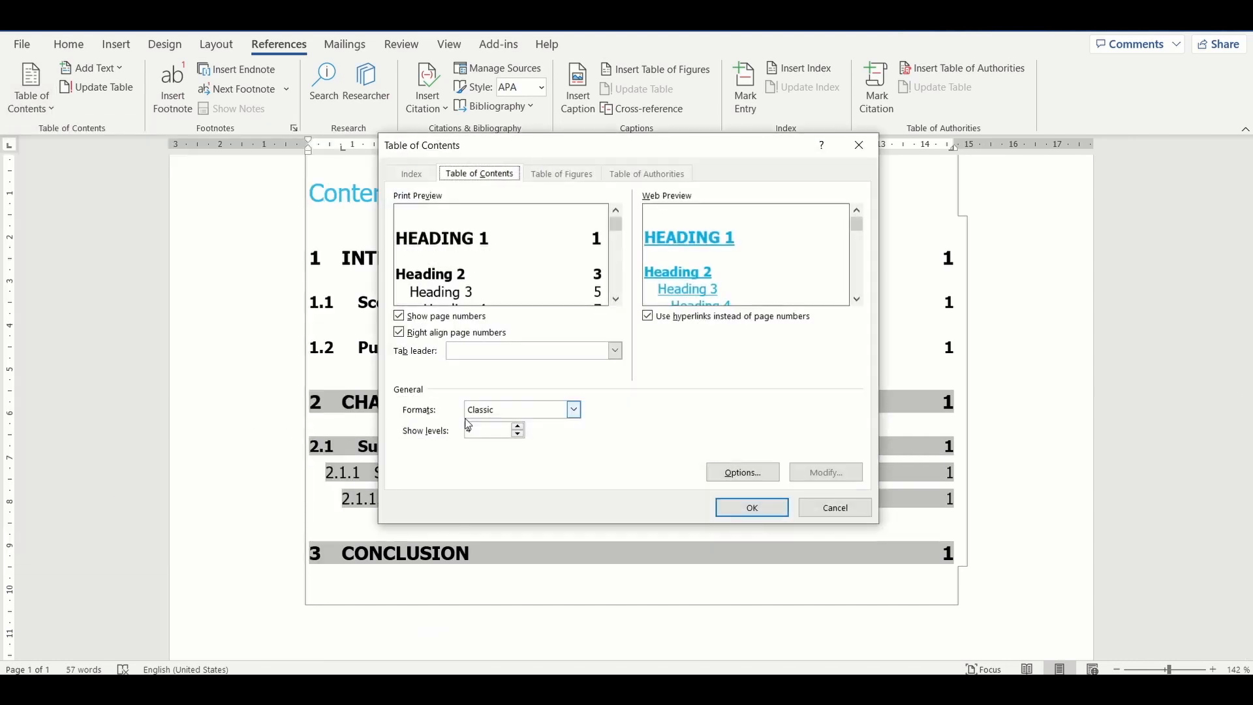
pyautogui.click(618, 351)
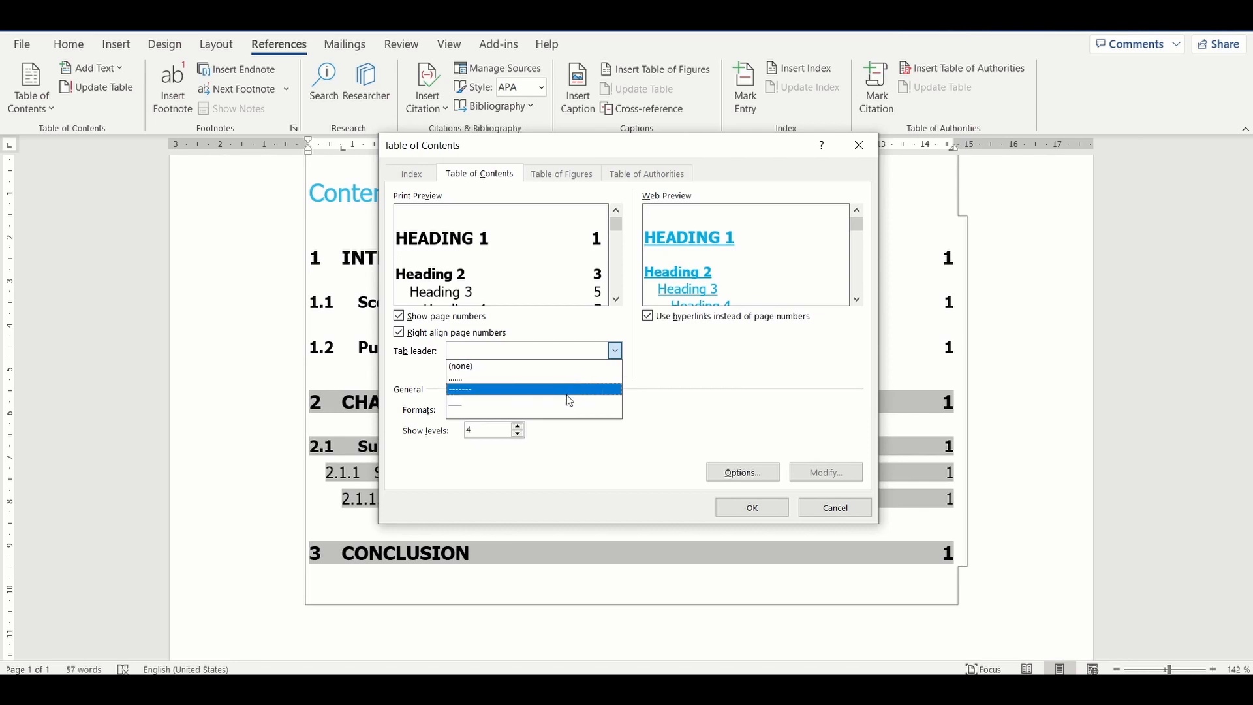
pyautogui.click(581, 379)
pyautogui.click(752, 507)
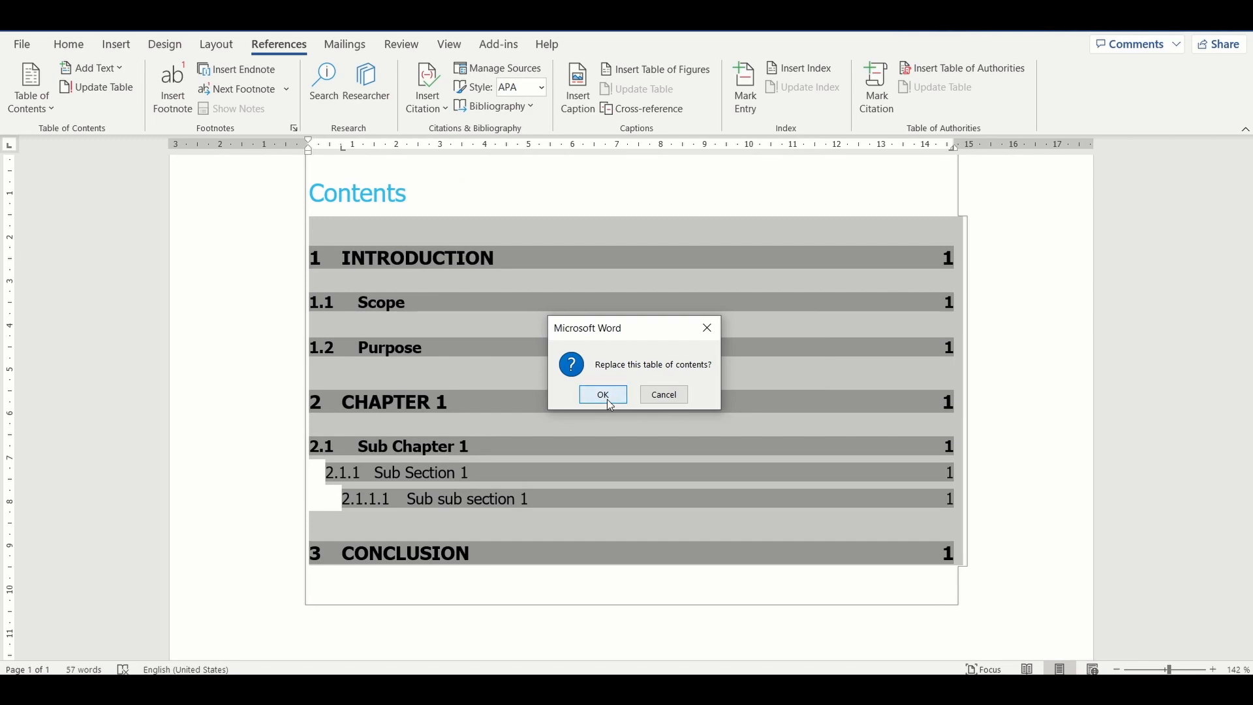
pyautogui.click(608, 400)
# Step: Add a new Heading 1 entry "References" on a new line below the Conclusion heading
pyautogui.scroll(-5, 630, 503)
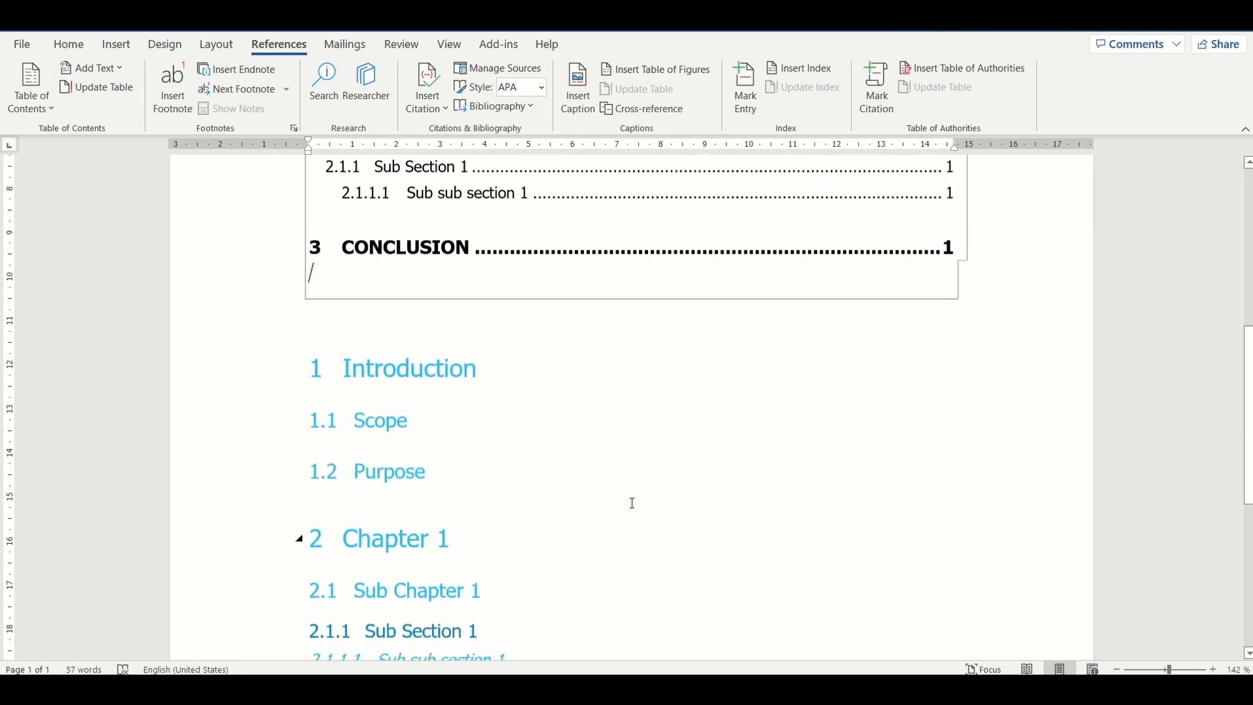
pyautogui.scroll(-3, 631, 502)
pyautogui.press('Return')
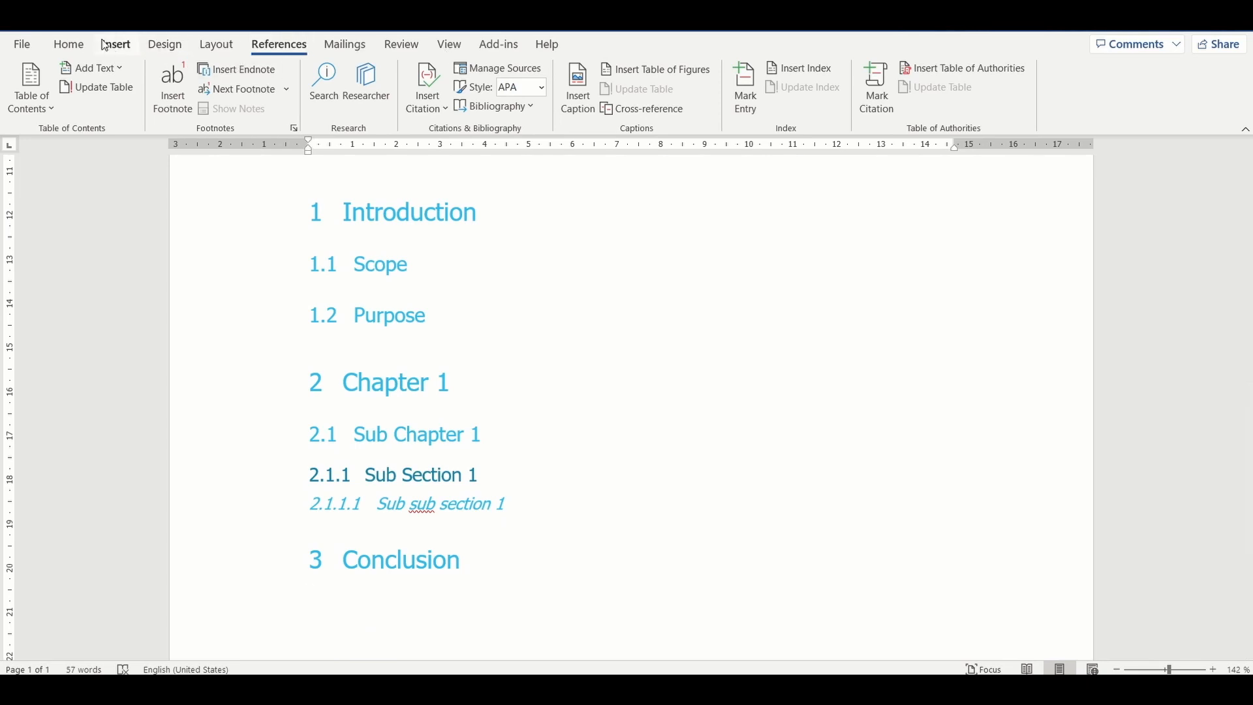
pyautogui.click(69, 44)
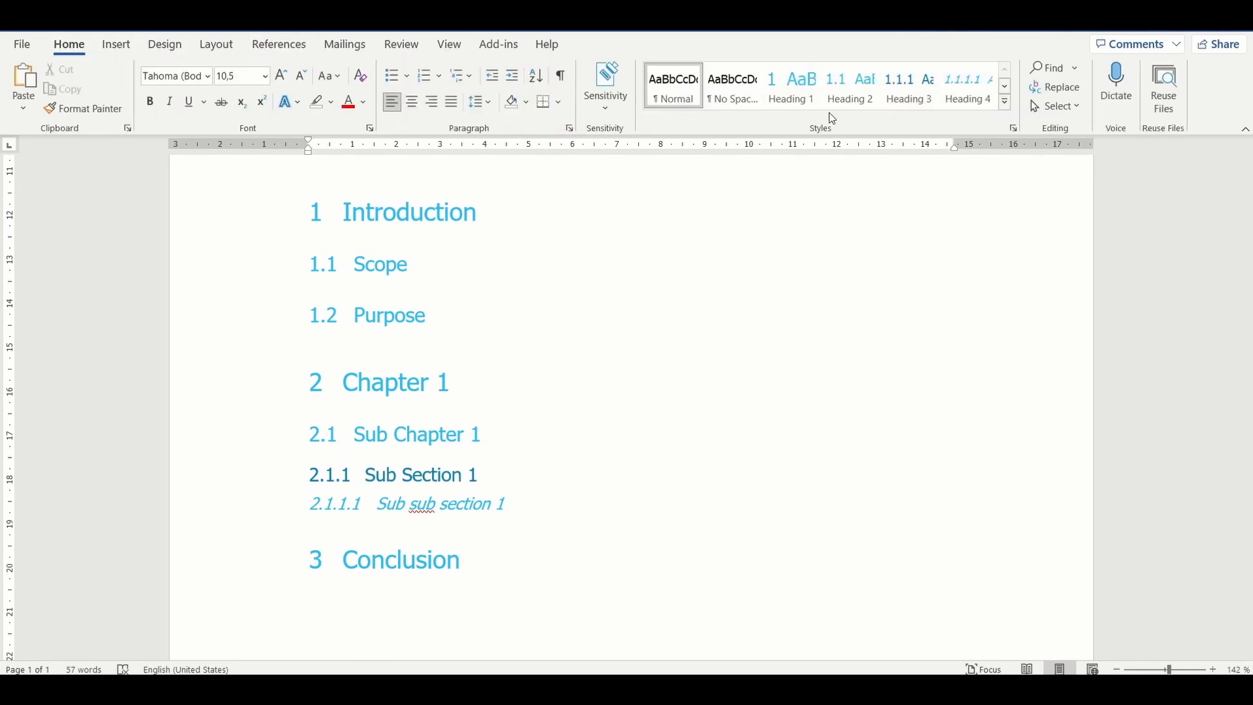
pyautogui.click(804, 91)
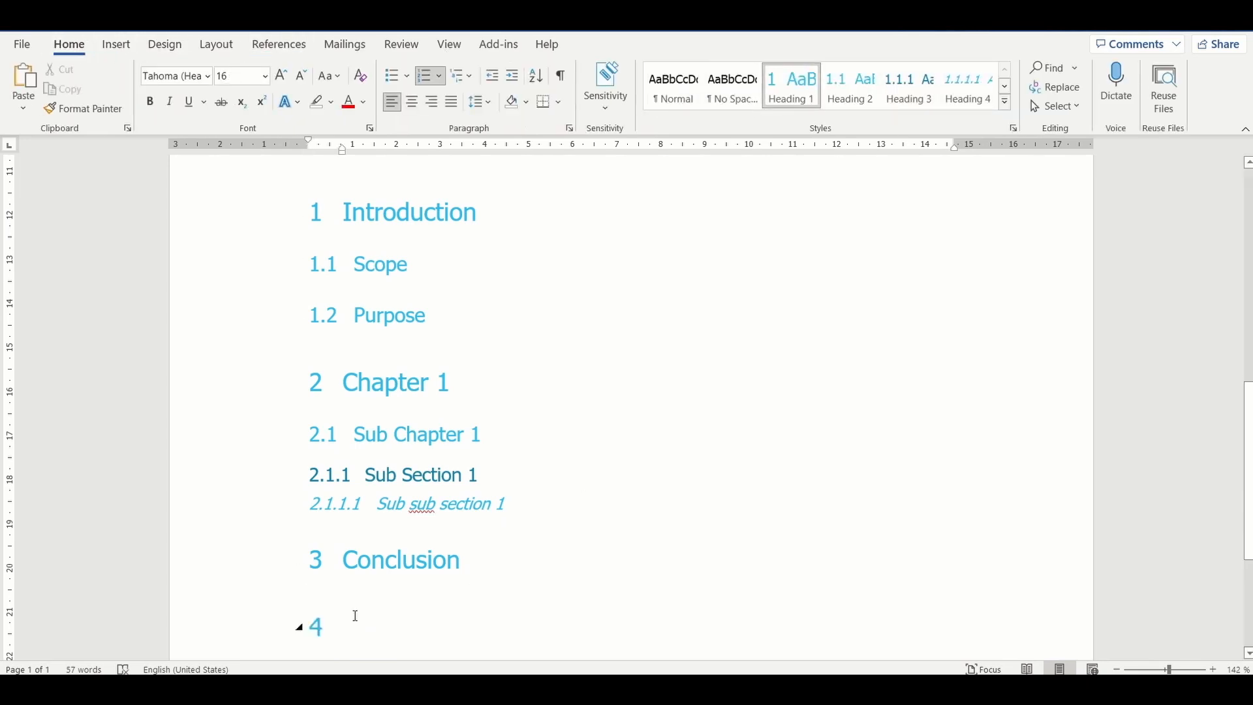
pyautogui.write('Reference')
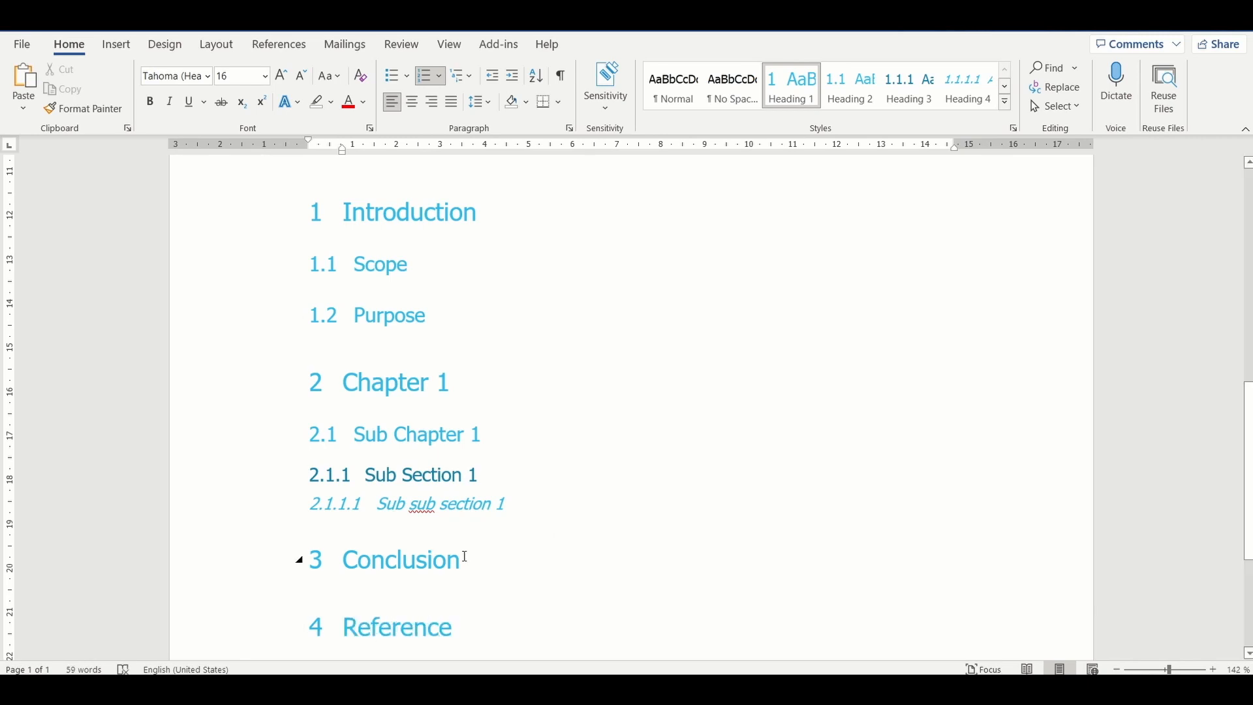
pyautogui.write('s')
# Step: Update the entire table of contents to include the References heading, and check its entries
pyautogui.scroll(-1, 483, 568)
pyautogui.scroll(3, 482, 568)
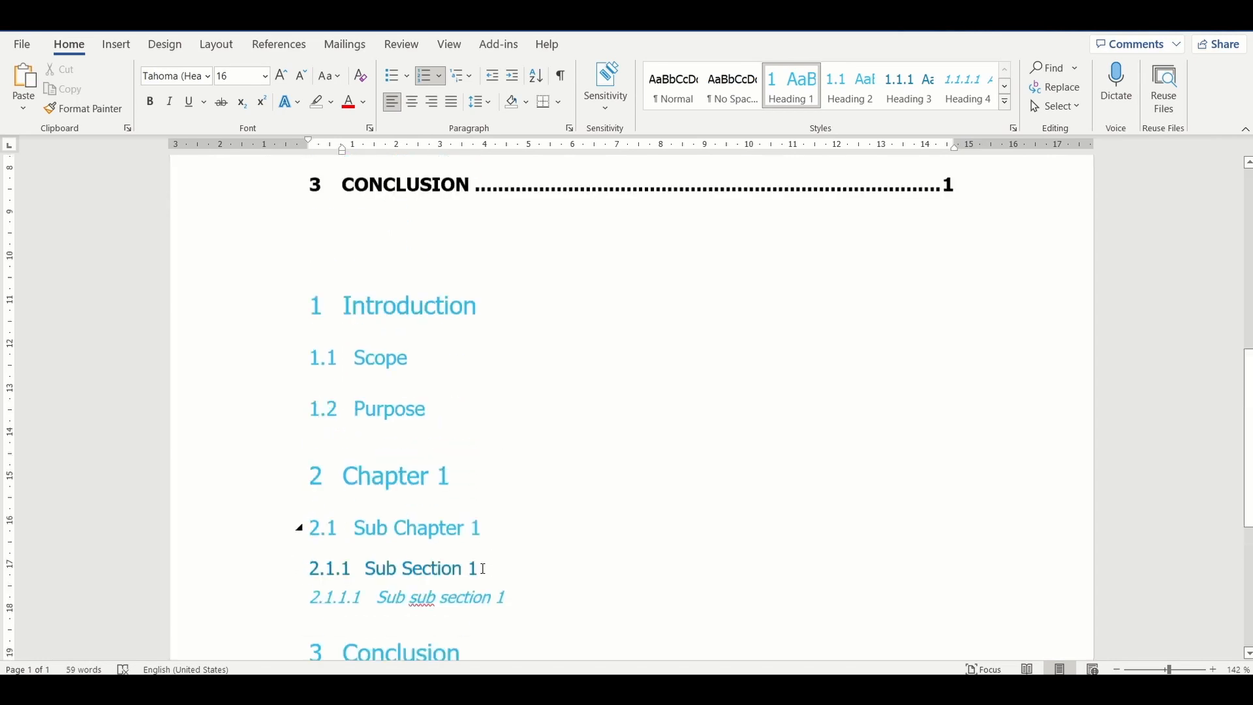
pyautogui.scroll(3, 483, 568)
pyautogui.scroll(-6, 483, 568)
pyautogui.scroll(2, 483, 569)
pyautogui.scroll(5, 483, 568)
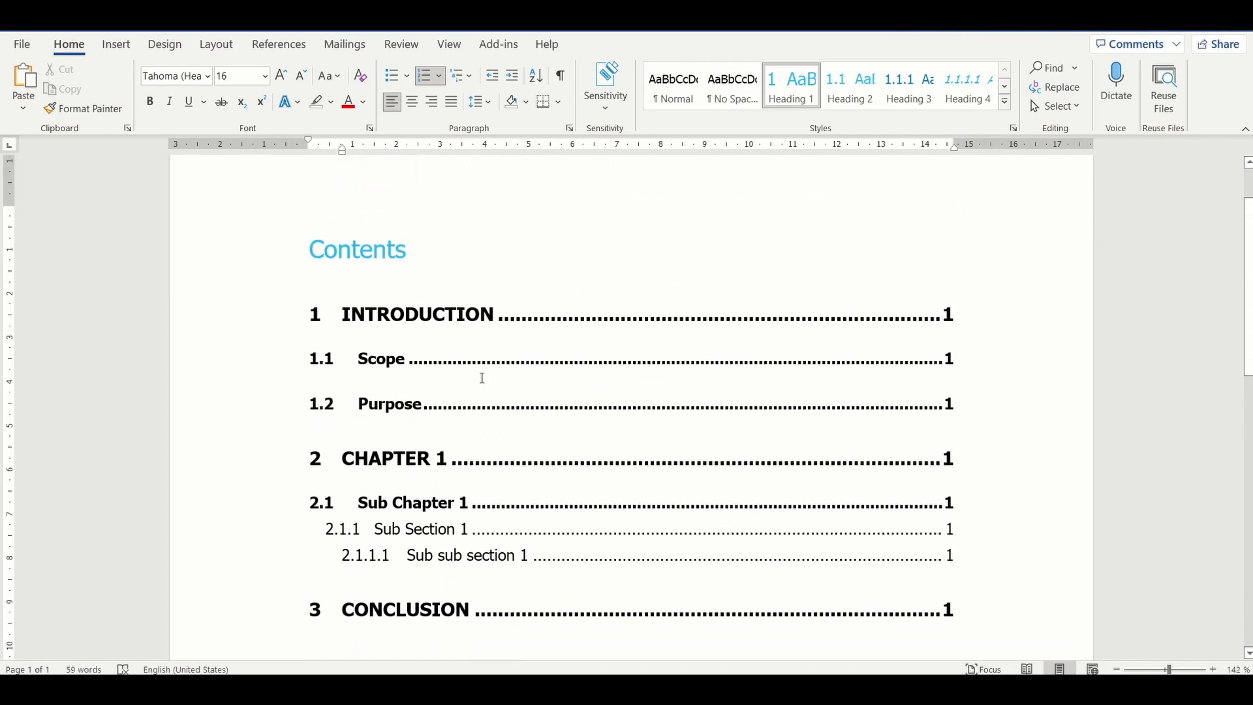
pyautogui.click(482, 379)
pyautogui.click(397, 193)
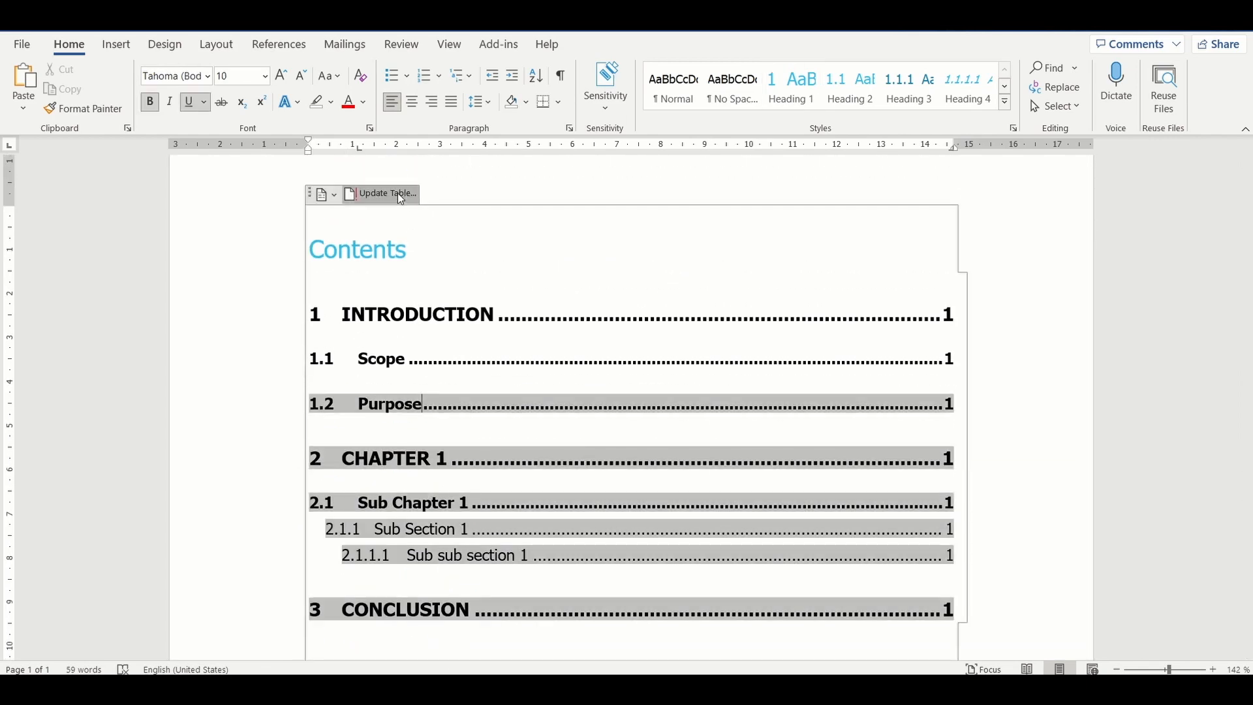
pyautogui.click(571, 349)
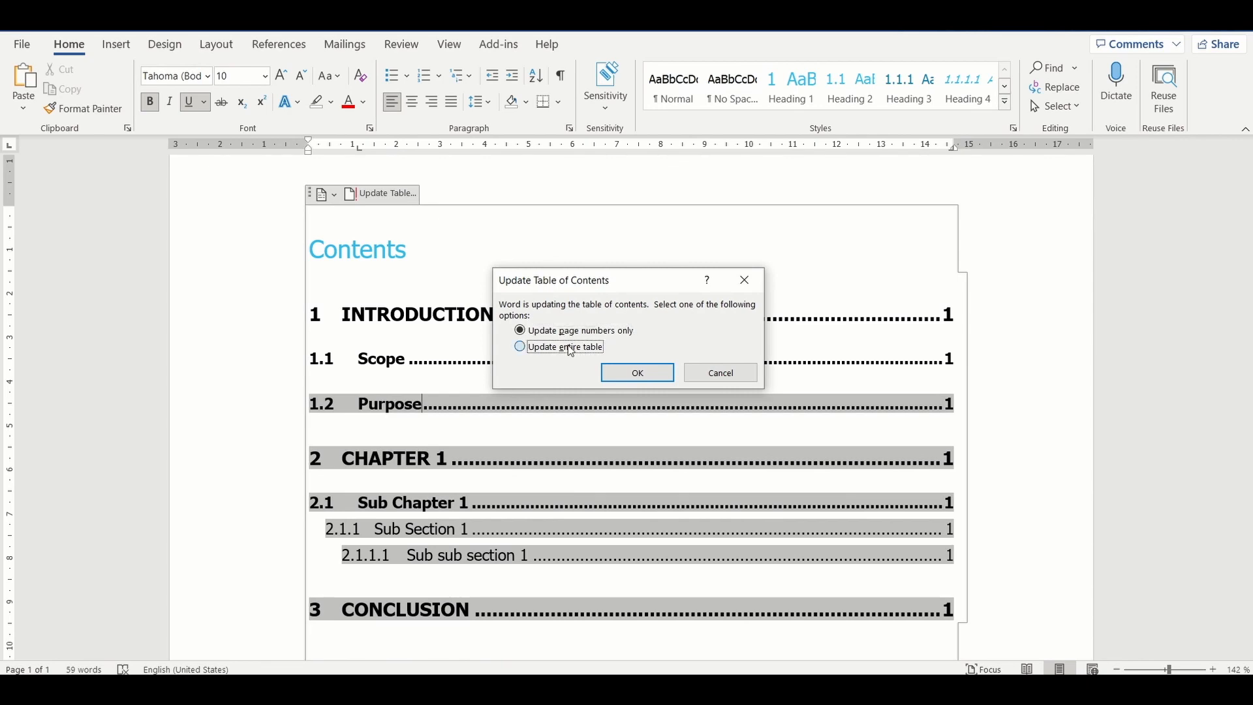
pyautogui.click(637, 373)
pyautogui.scroll(-4, 553, 459)
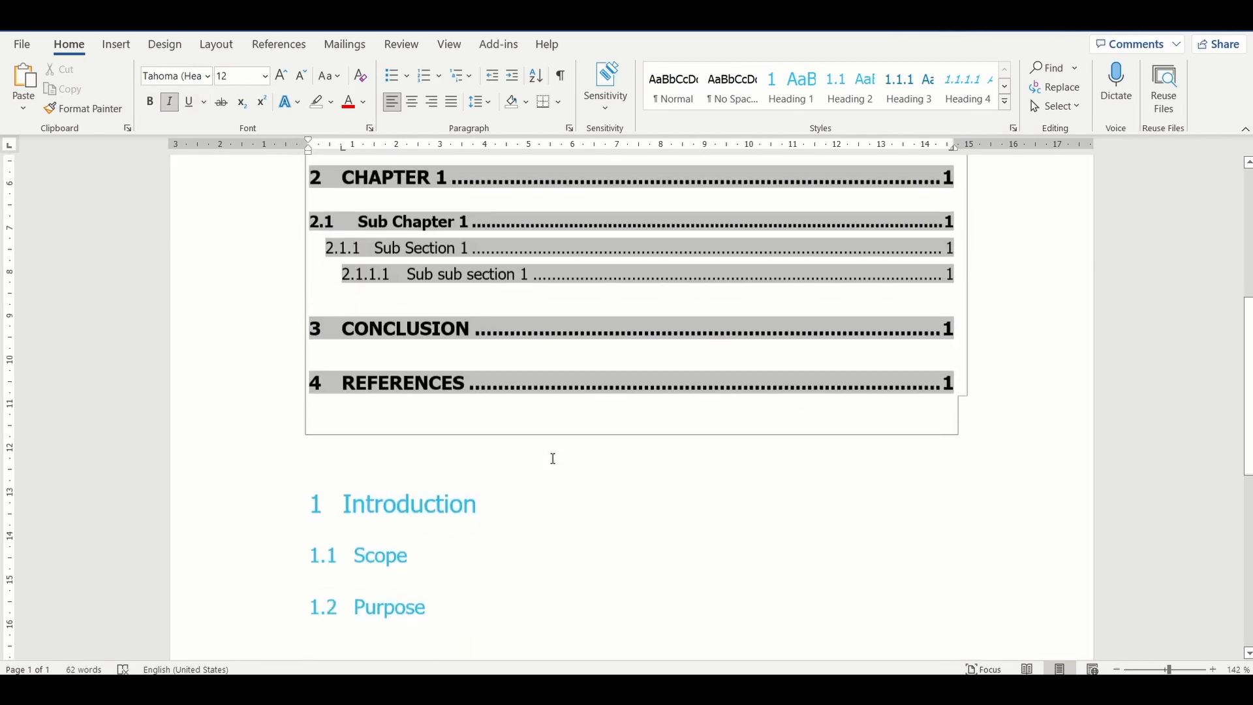
pyautogui.scroll(3, 553, 458)
pyautogui.scroll(-3, 553, 459)
# Step: Add a new Heading 1 entry "Appendix" on a new line below the References heading
pyautogui.scroll(-1, 553, 459)
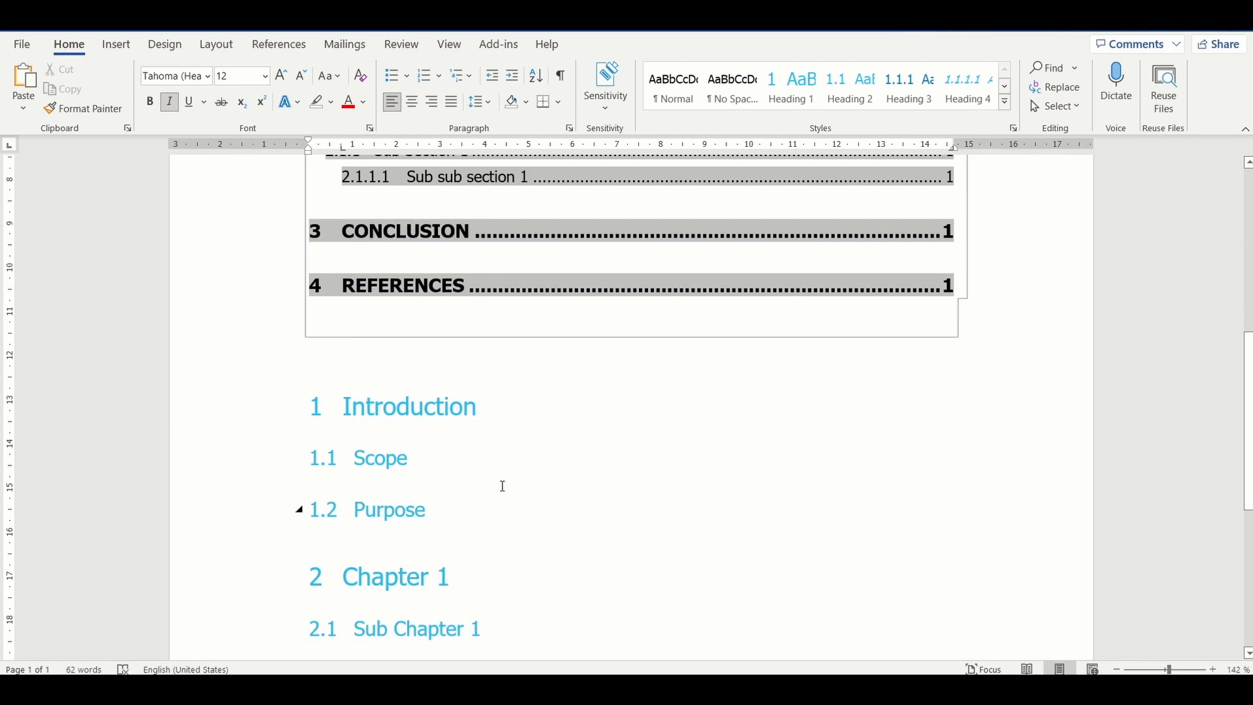
pyautogui.scroll(-5, 501, 483)
pyautogui.scroll(-1, 502, 486)
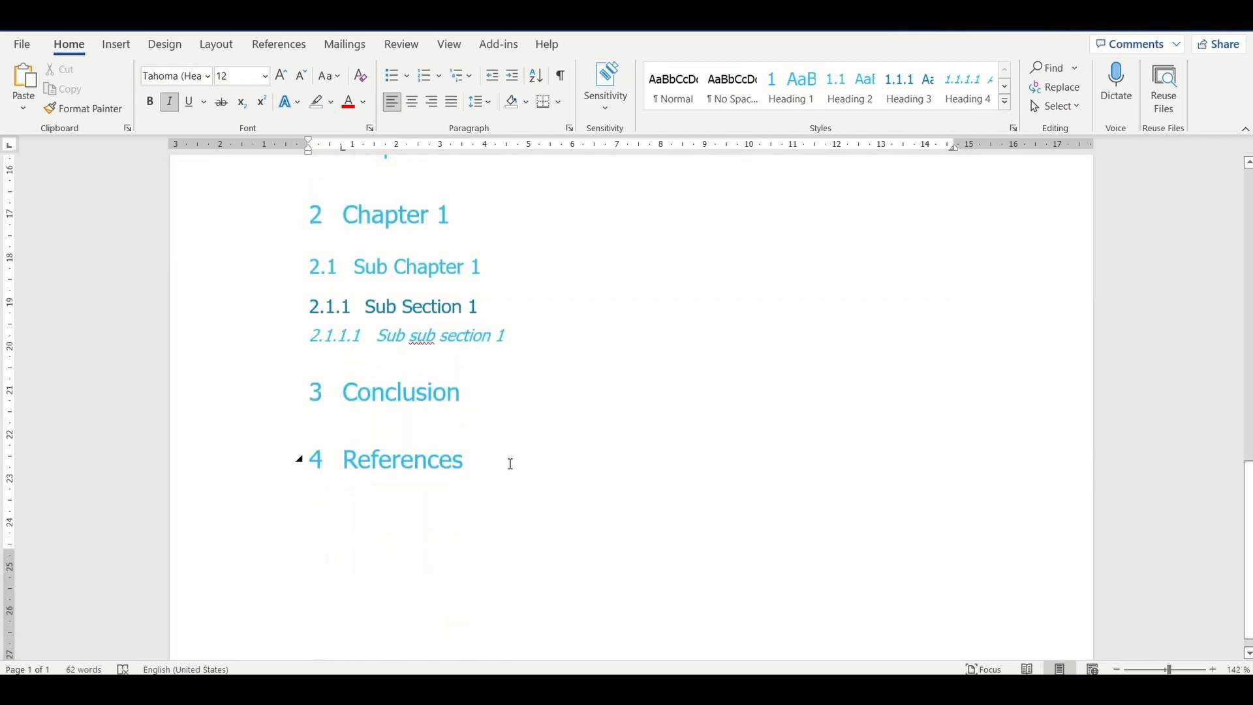
pyautogui.click(511, 464)
pyautogui.press('Return')
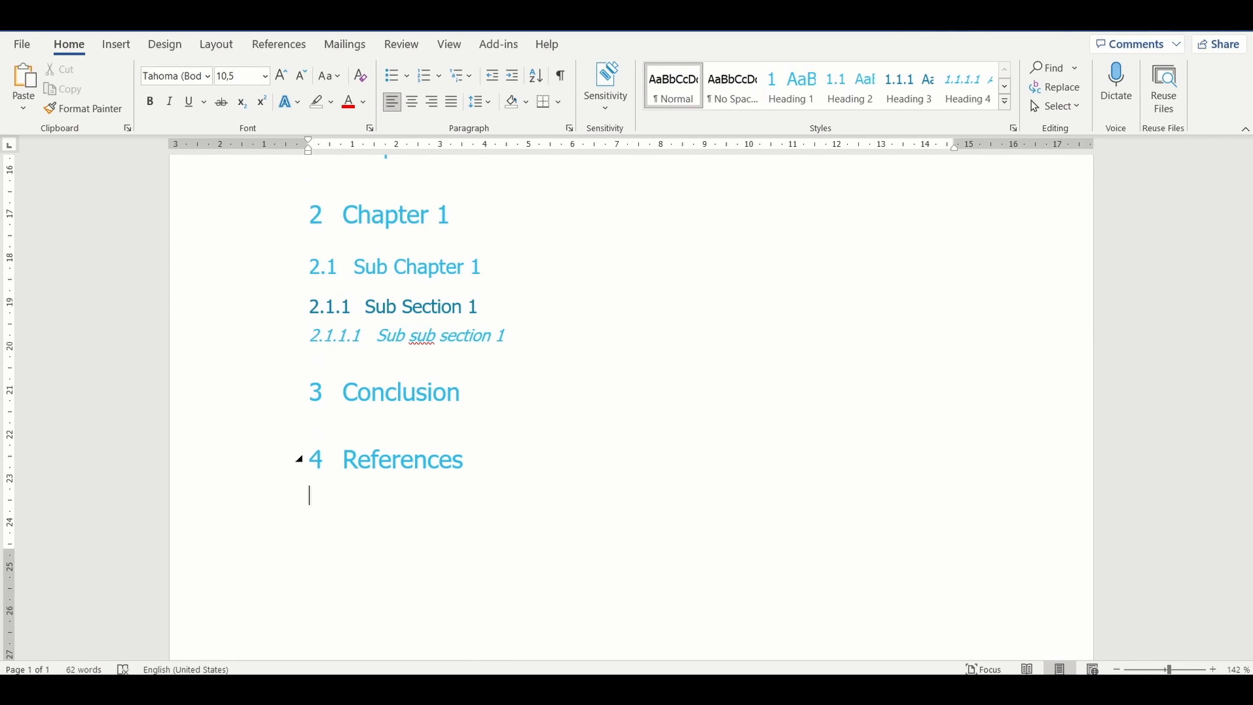
pyautogui.click(786, 93)
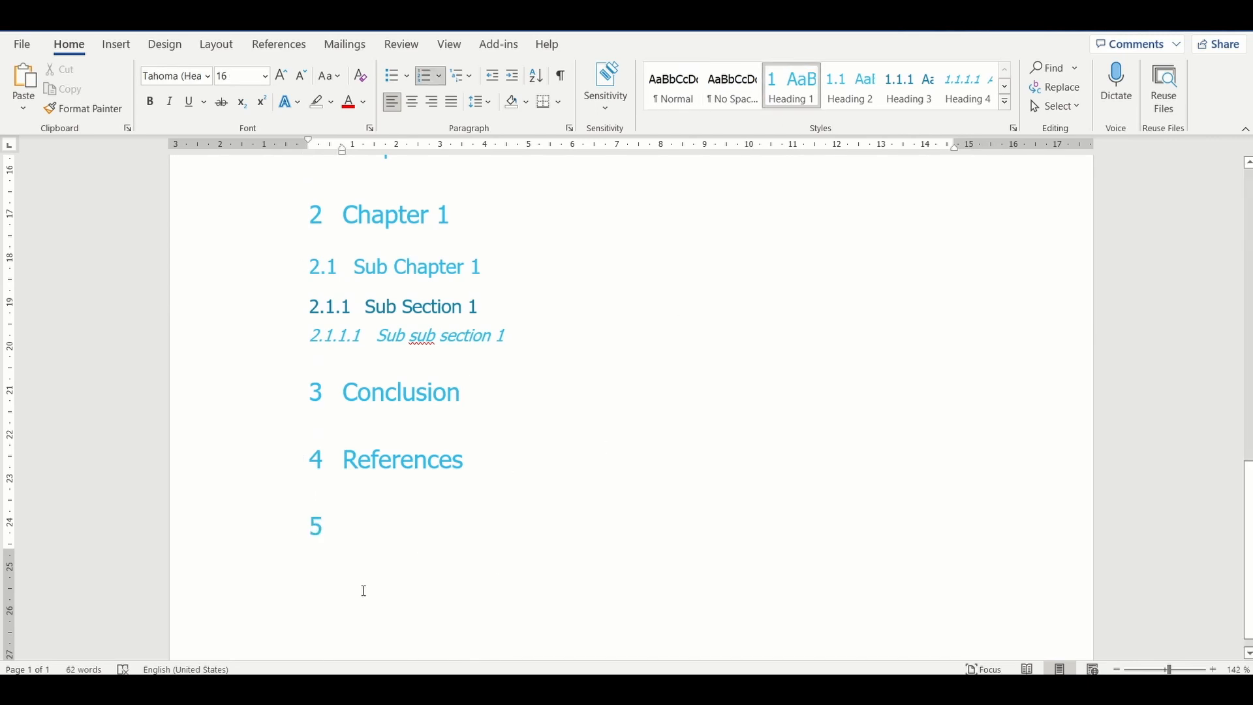
pyautogui.write('Appendix')
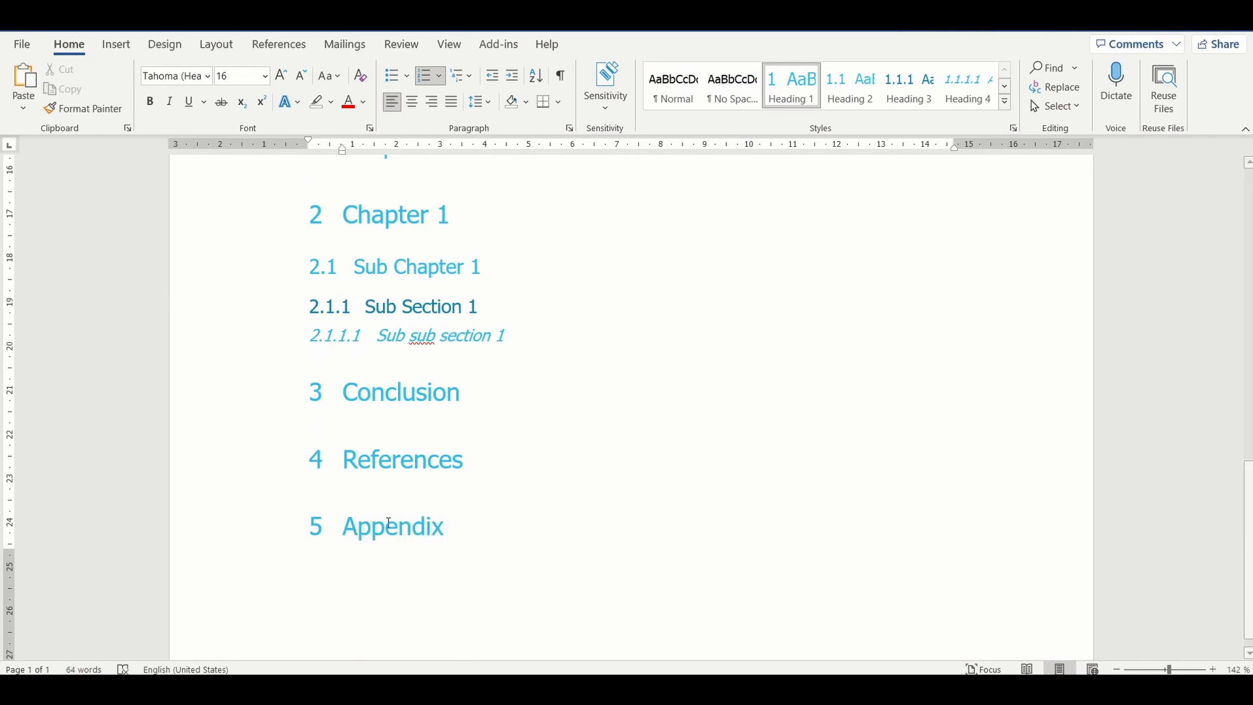
# Step: Add a Heading 2 entry "Appendix A" on a new line below the Appendix heading
pyautogui.scroll(6, 480, 431)
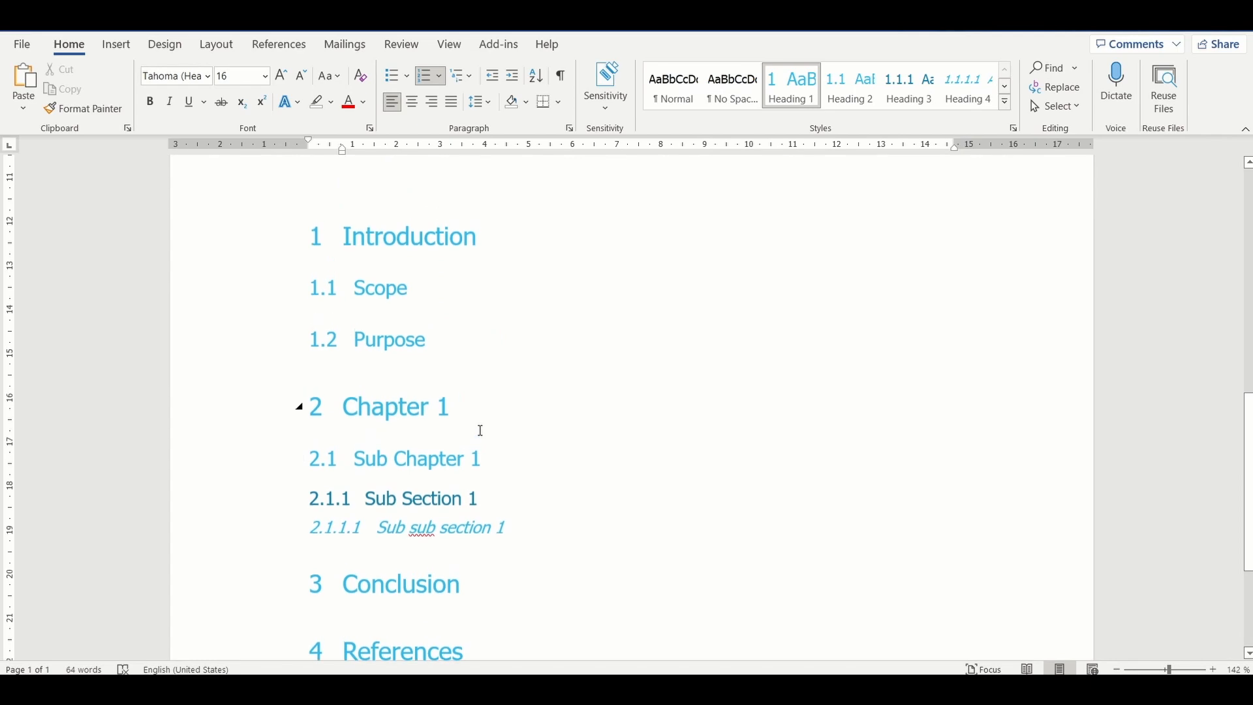
pyautogui.scroll(-4, 480, 430)
pyautogui.scroll(-4, 480, 431)
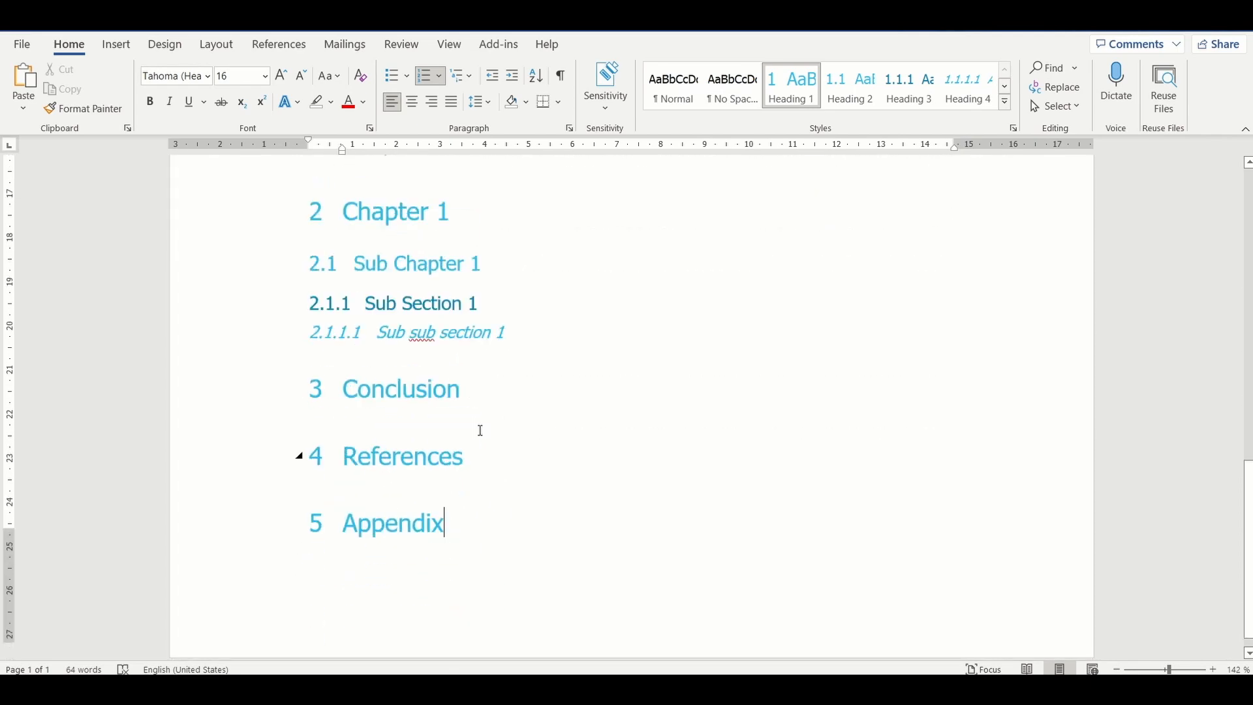
pyautogui.press('Return')
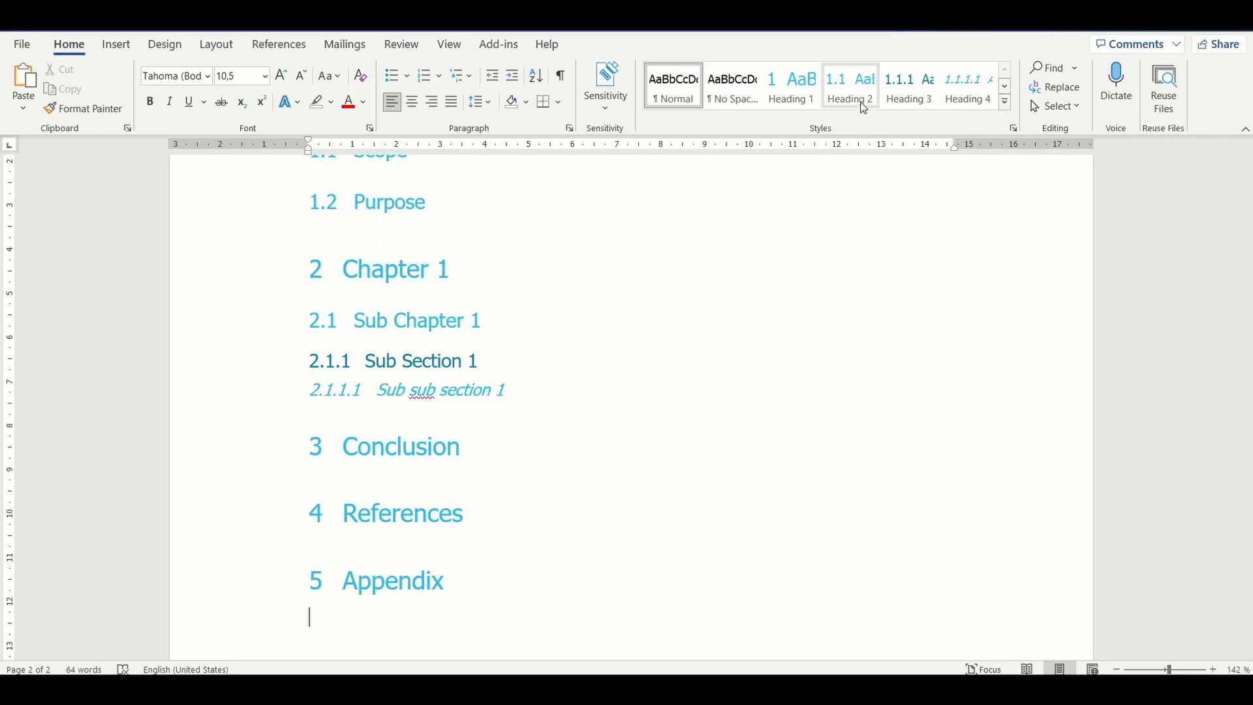
pyautogui.click(851, 87)
pyautogui.write('Appendix A')
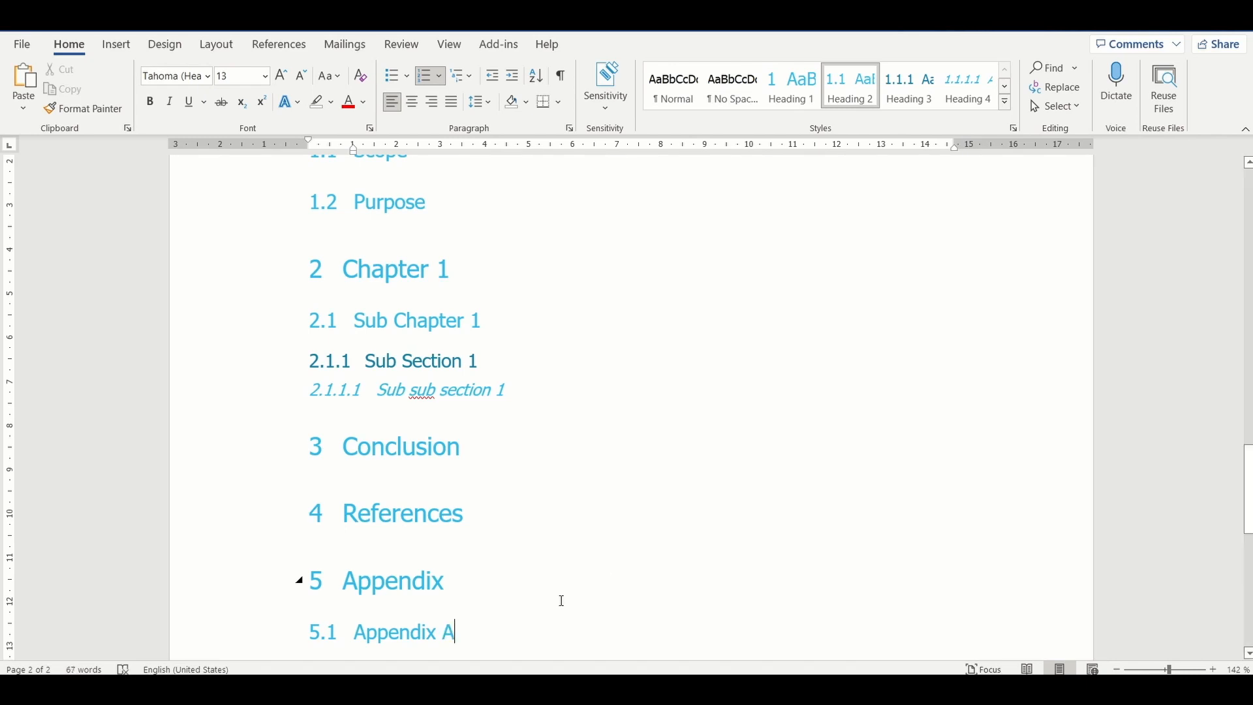
# Step: Remove the numbering from both the Appendix and Appendix A headings
pyautogui.scroll(10, 561, 599)
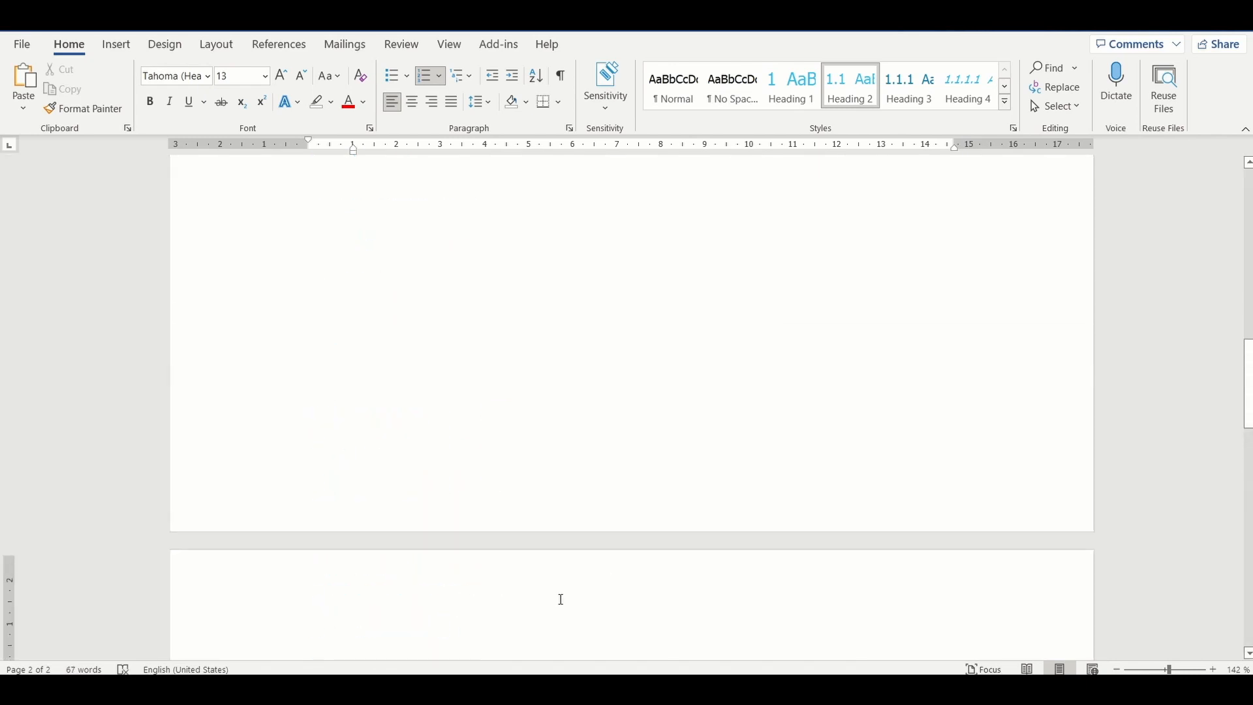
pyautogui.scroll(5, 560, 599)
pyautogui.scroll(-14, 561, 599)
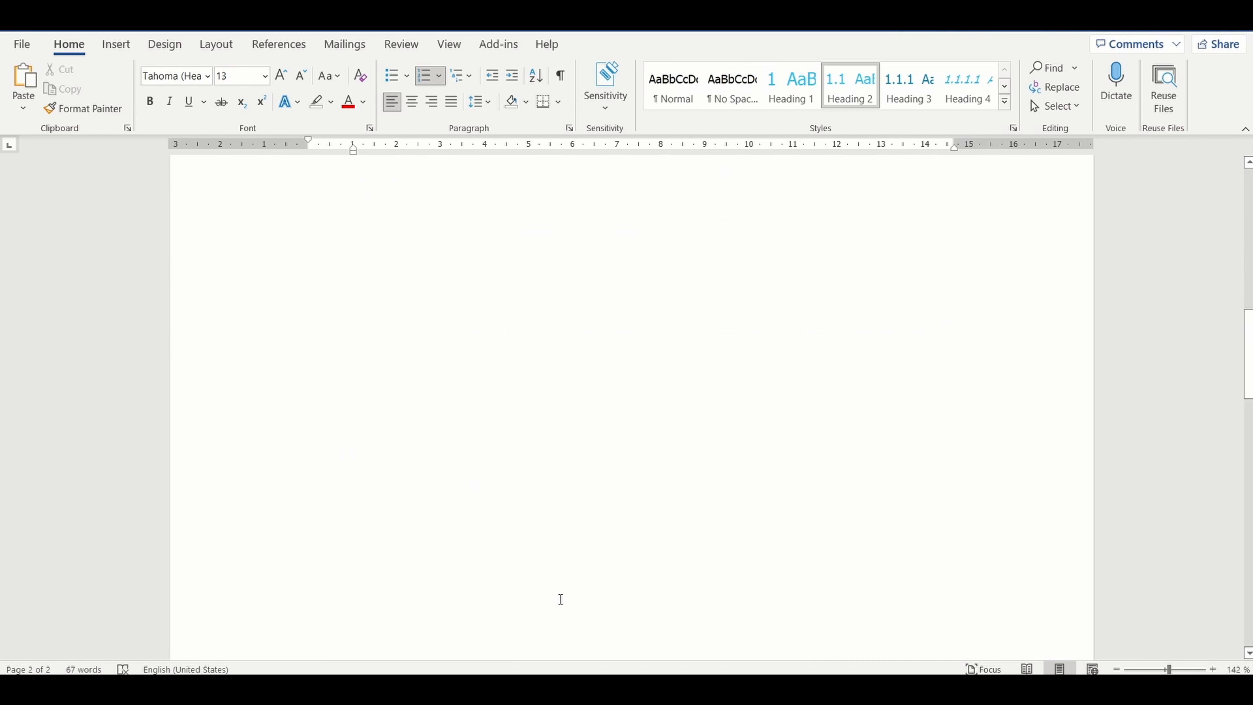
pyautogui.scroll(-3, 562, 599)
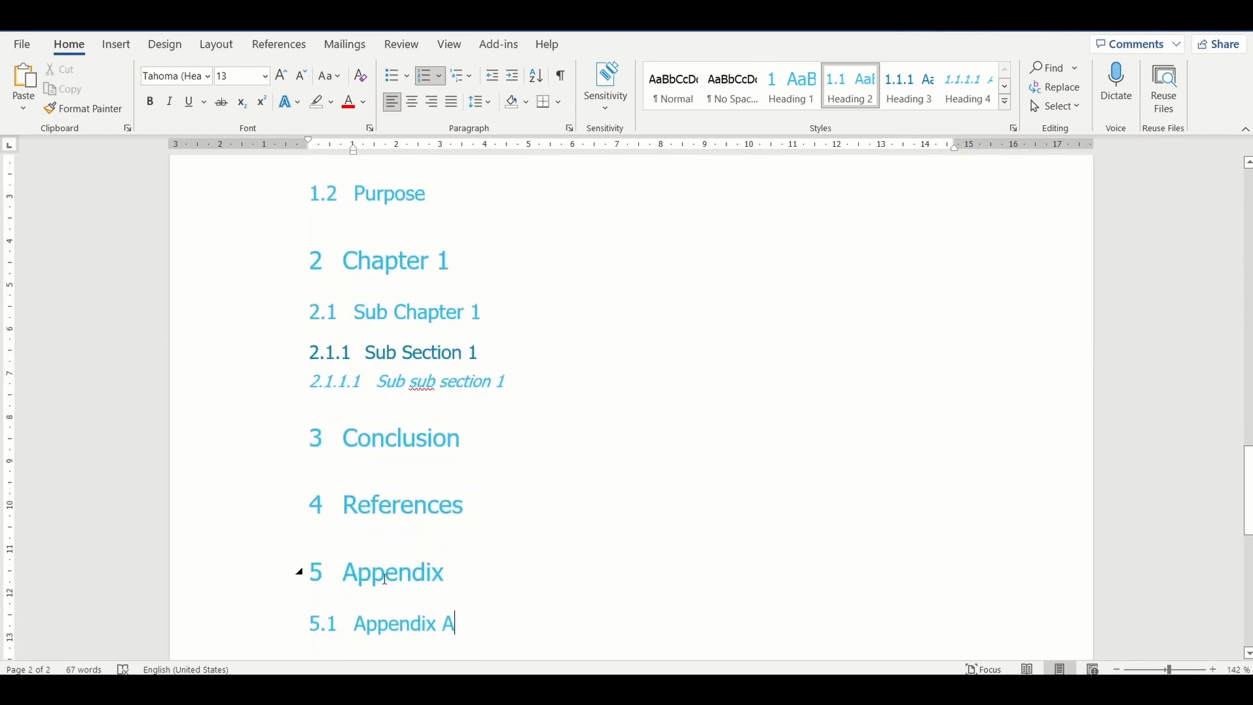
pyautogui.moveTo(459, 607); pyautogui.dragTo(341, 551)
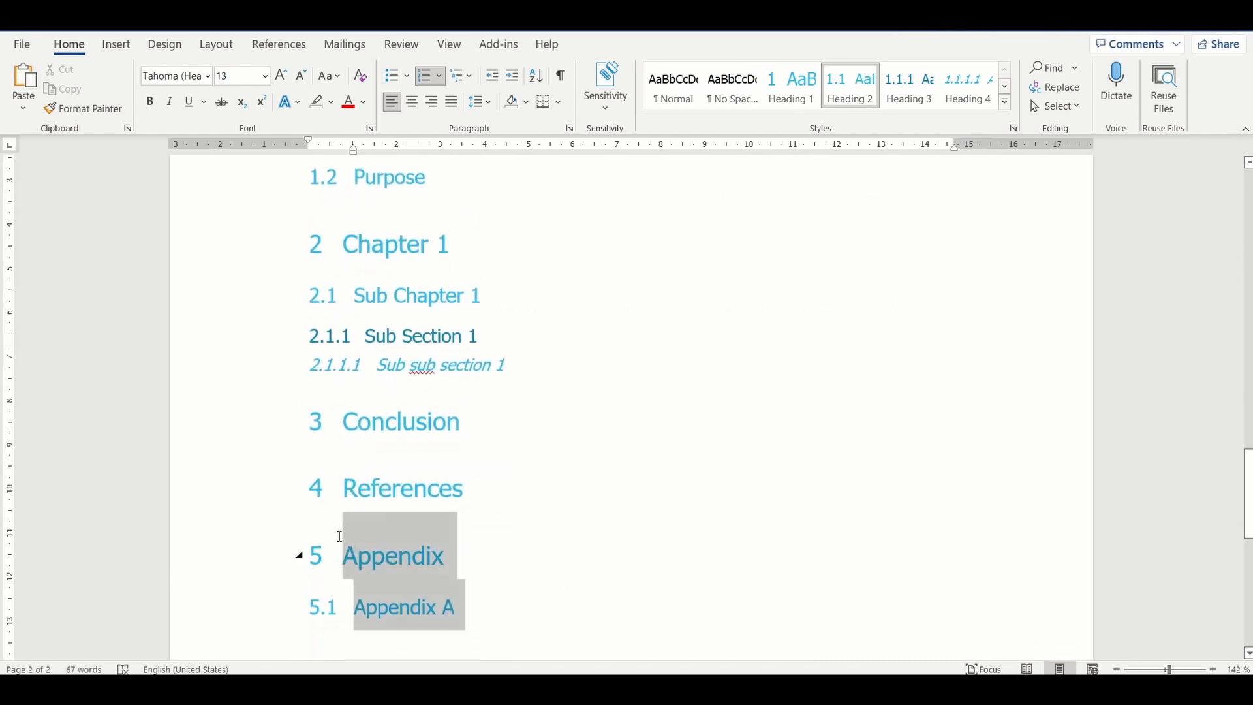
pyautogui.click(422, 77)
pyautogui.click(456, 603)
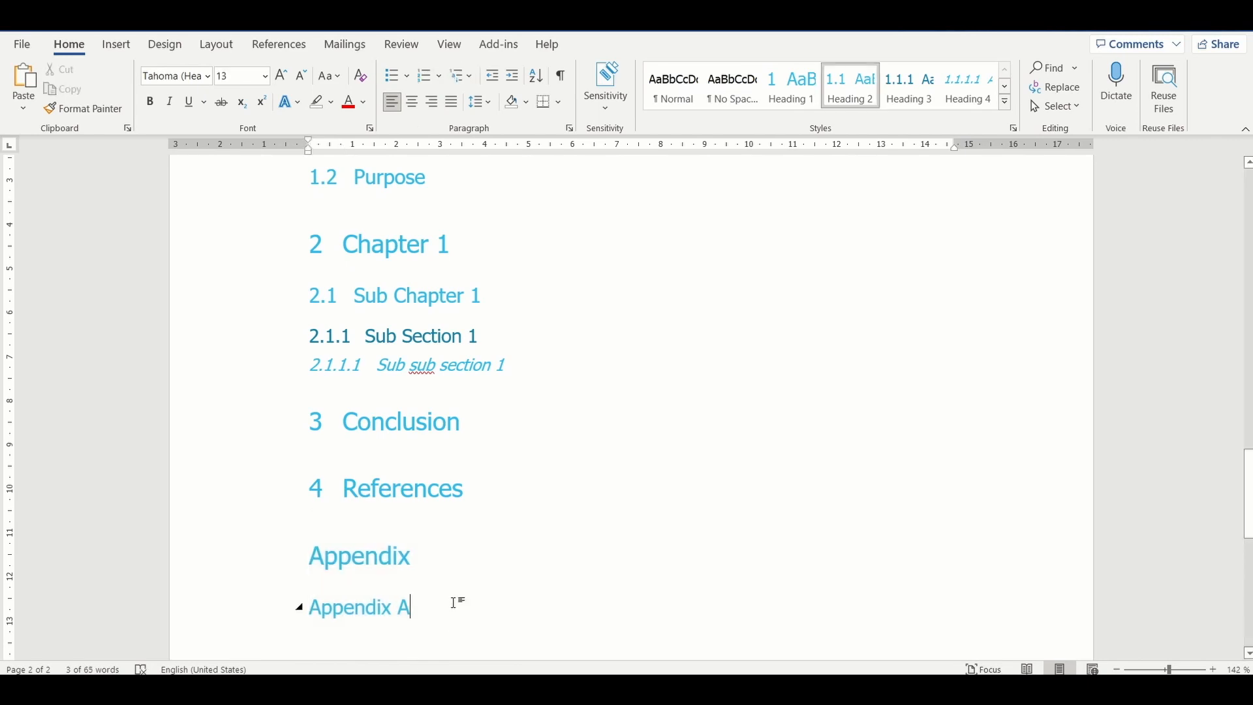
# Step: Update the entire table of contents to include the unnumbered Appendix and Appendix A headings, and check its entries
pyautogui.scroll(10, 415, 522)
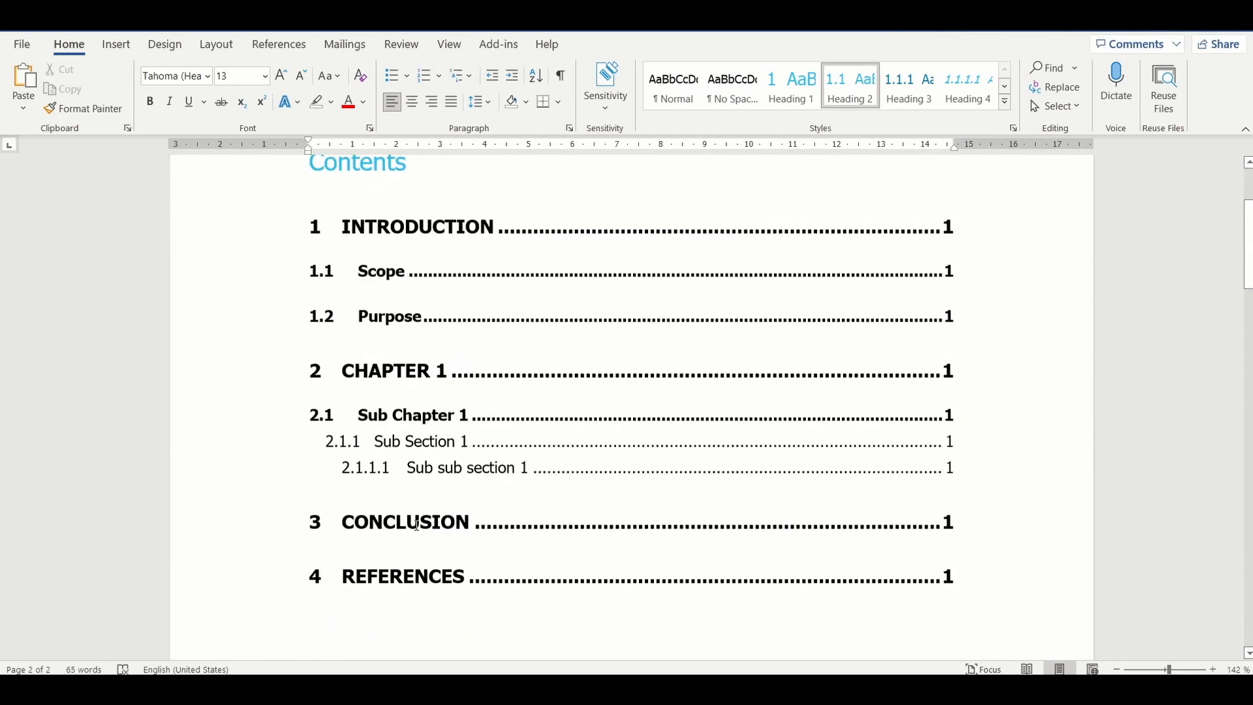
pyautogui.click(428, 298)
pyautogui.click(428, 303)
pyautogui.scroll(3, 425, 291)
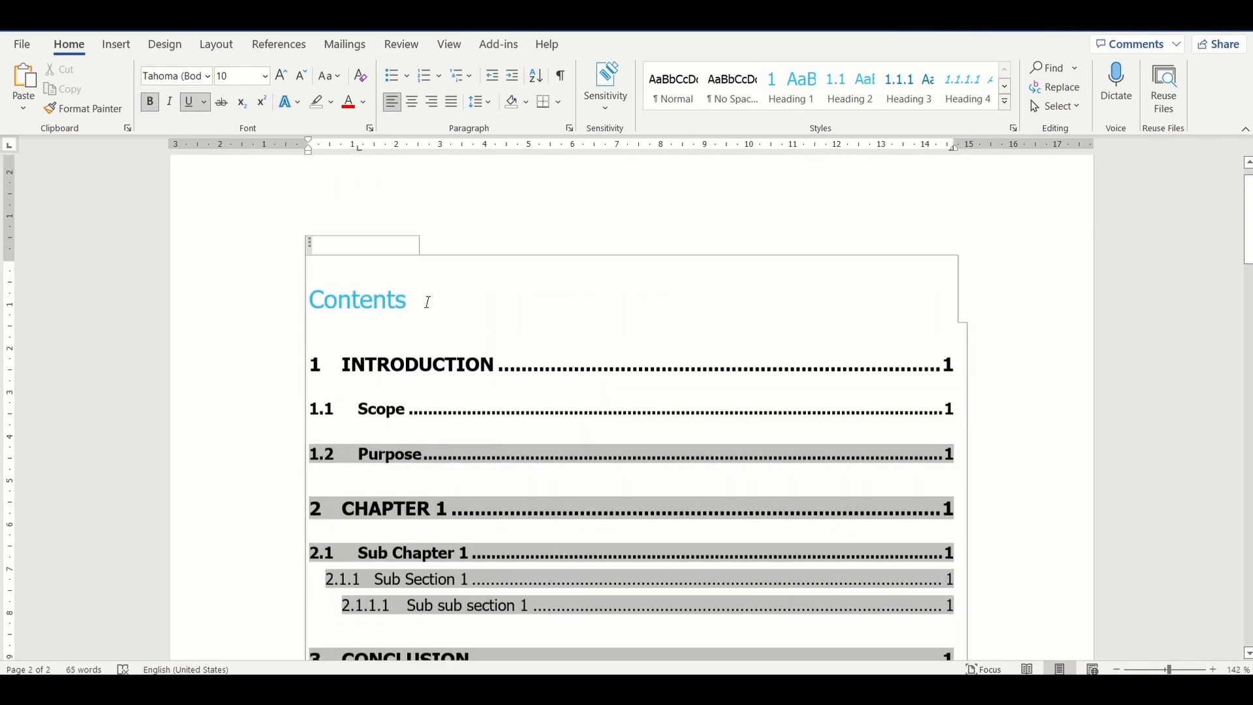
pyautogui.click(398, 252)
pyautogui.click(567, 347)
pyautogui.click(637, 373)
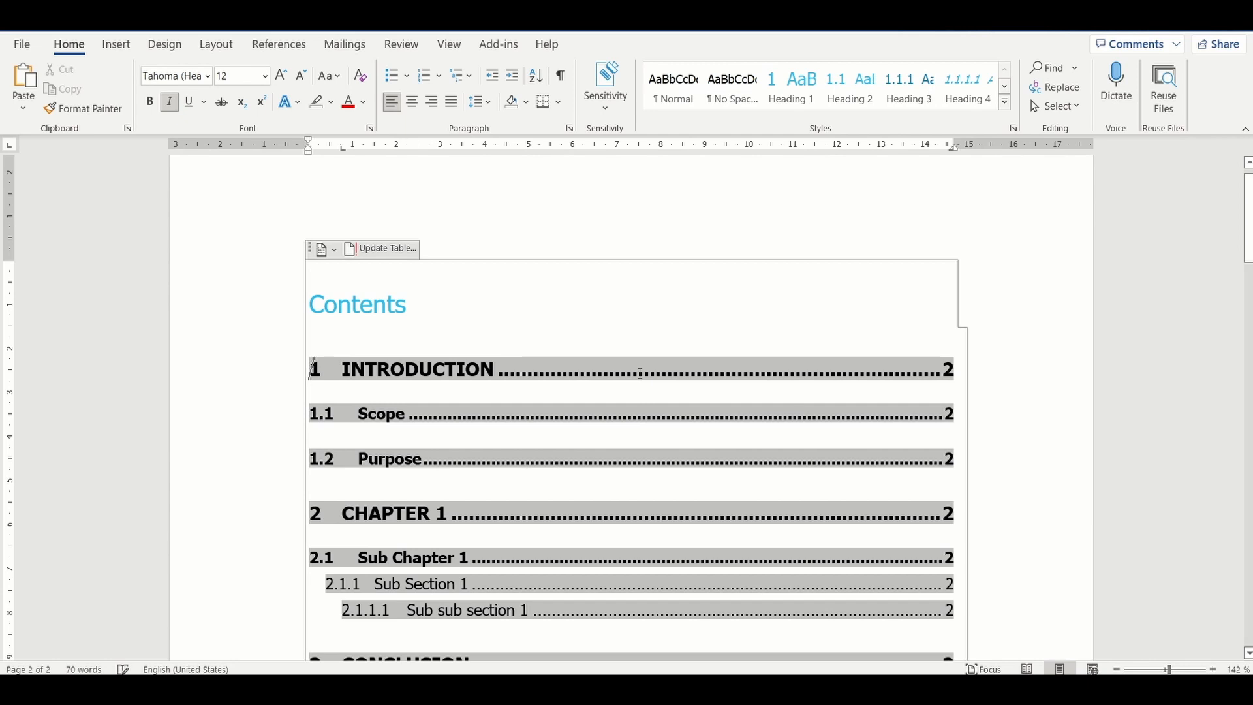
pyautogui.scroll(-5, 640, 372)
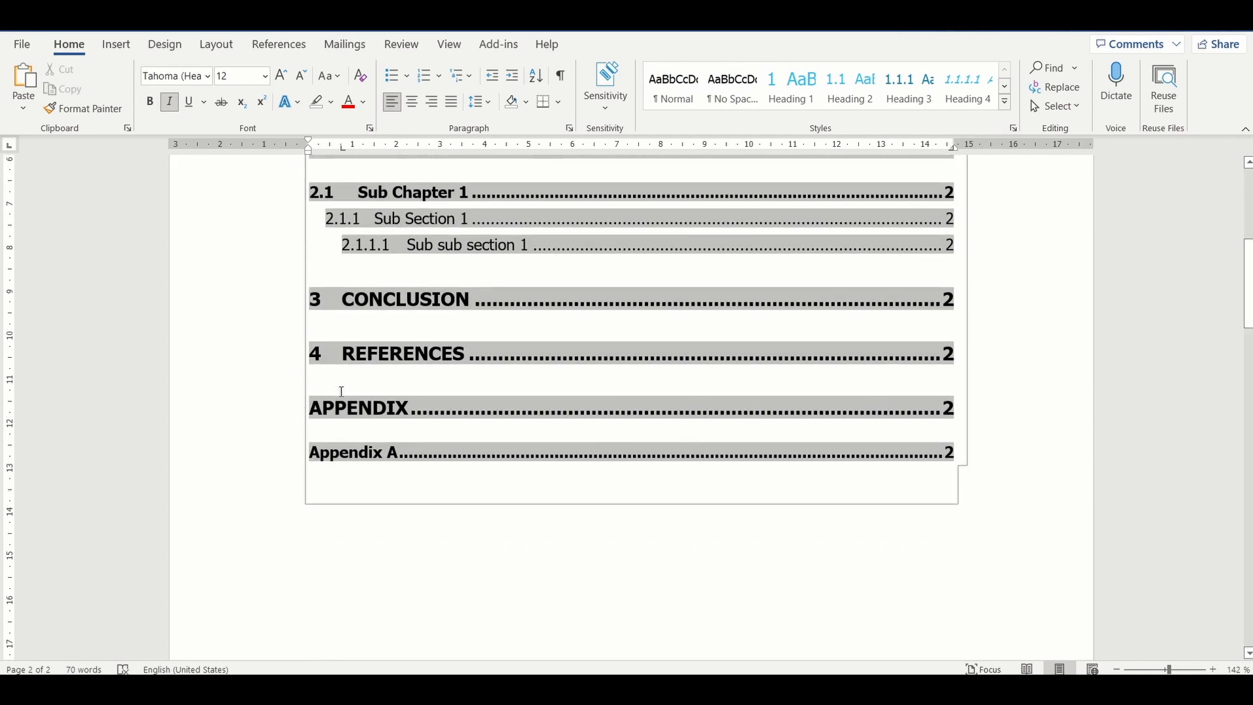
pyautogui.scroll(-15, 386, 439)
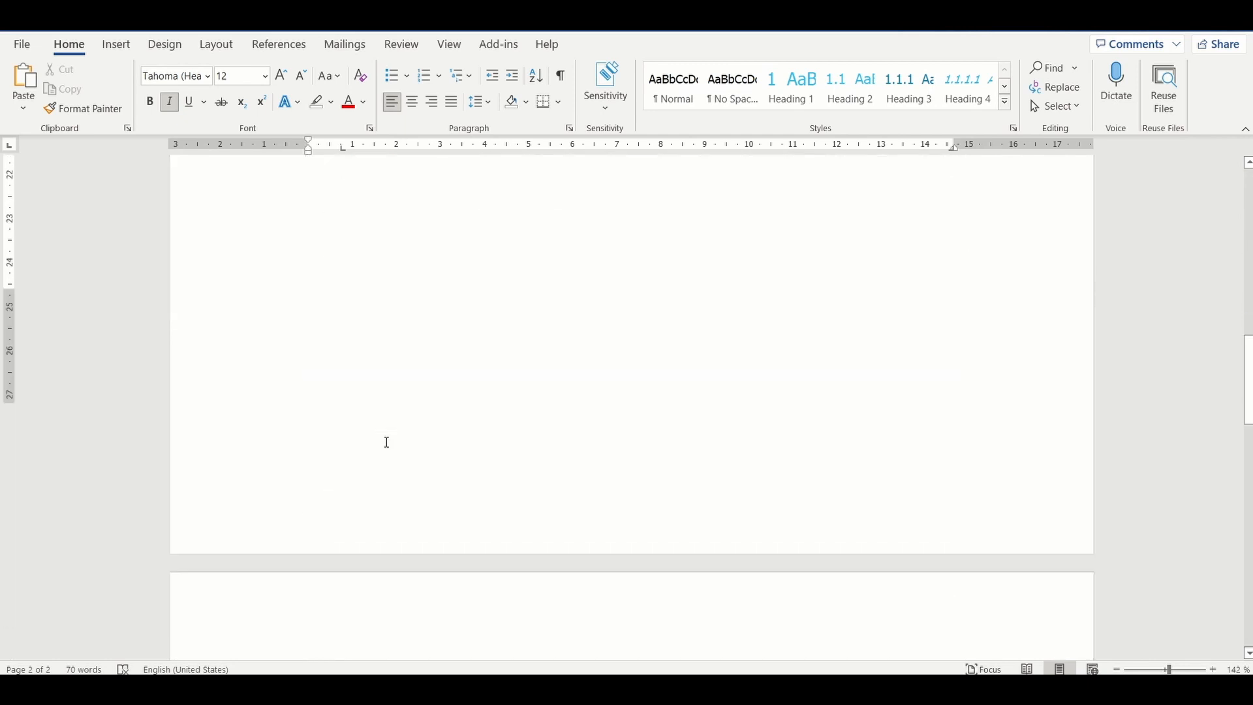
pyautogui.scroll(15, 378, 482)
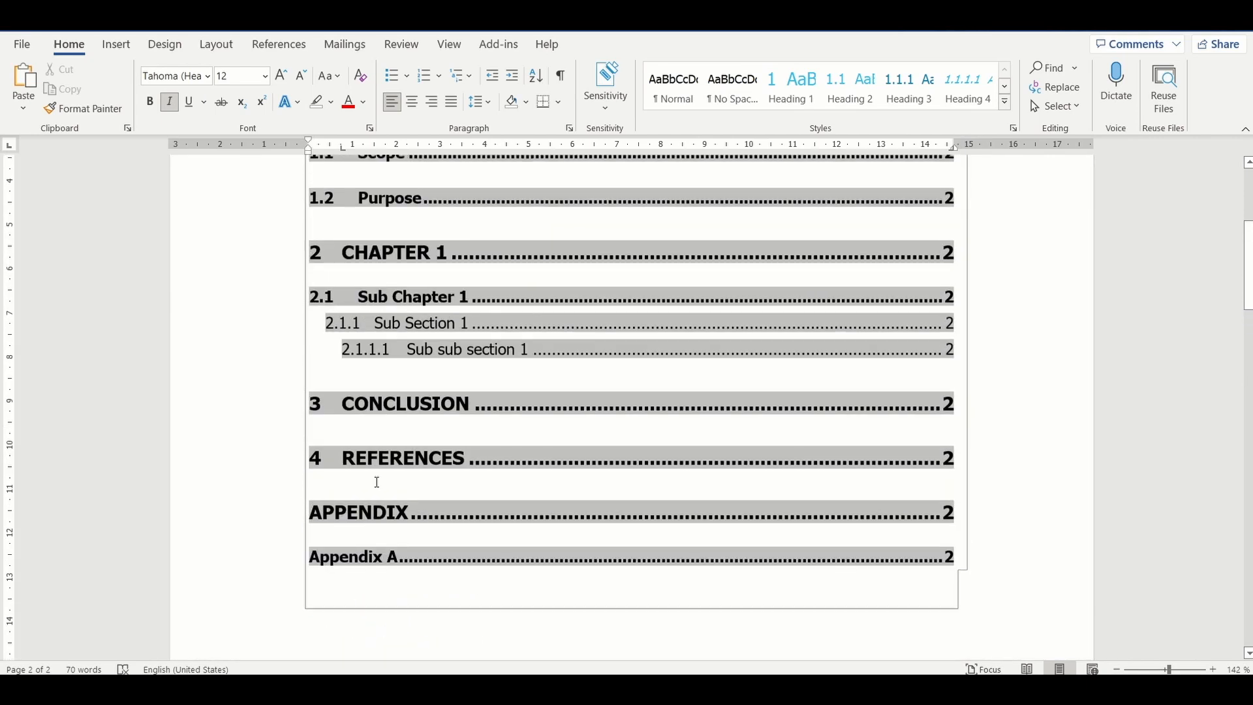
pyautogui.scroll(5, 758, 403)
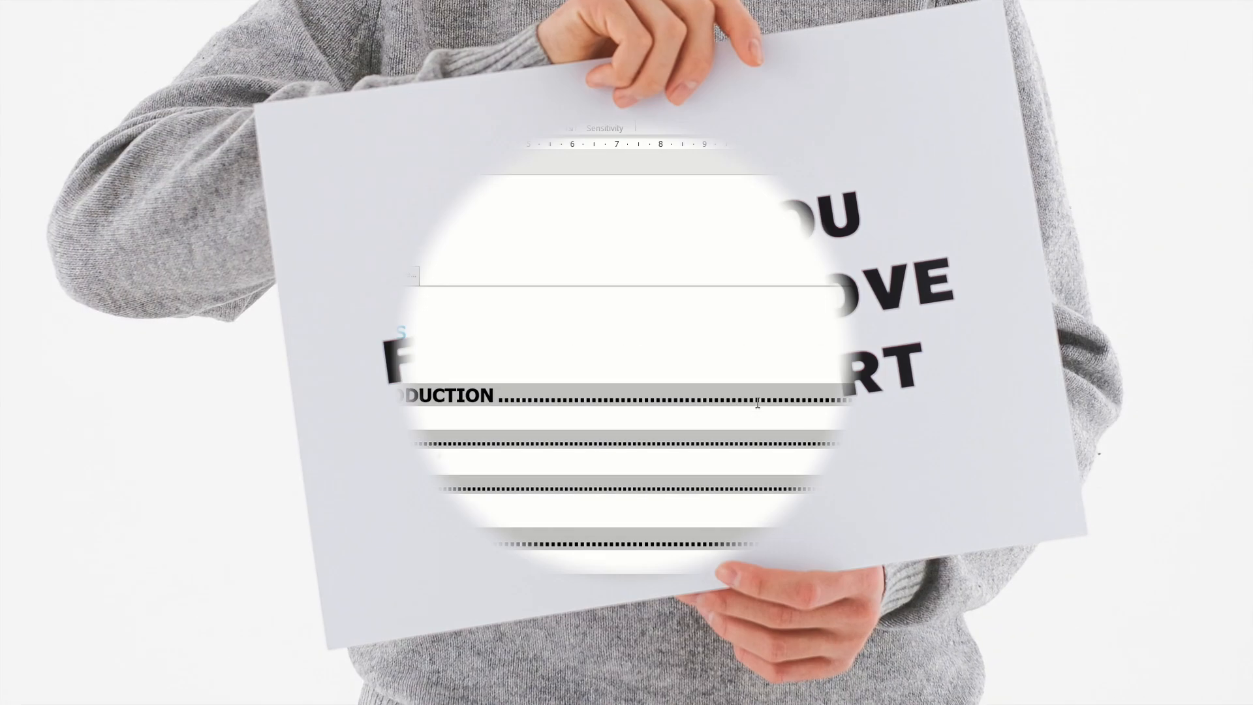